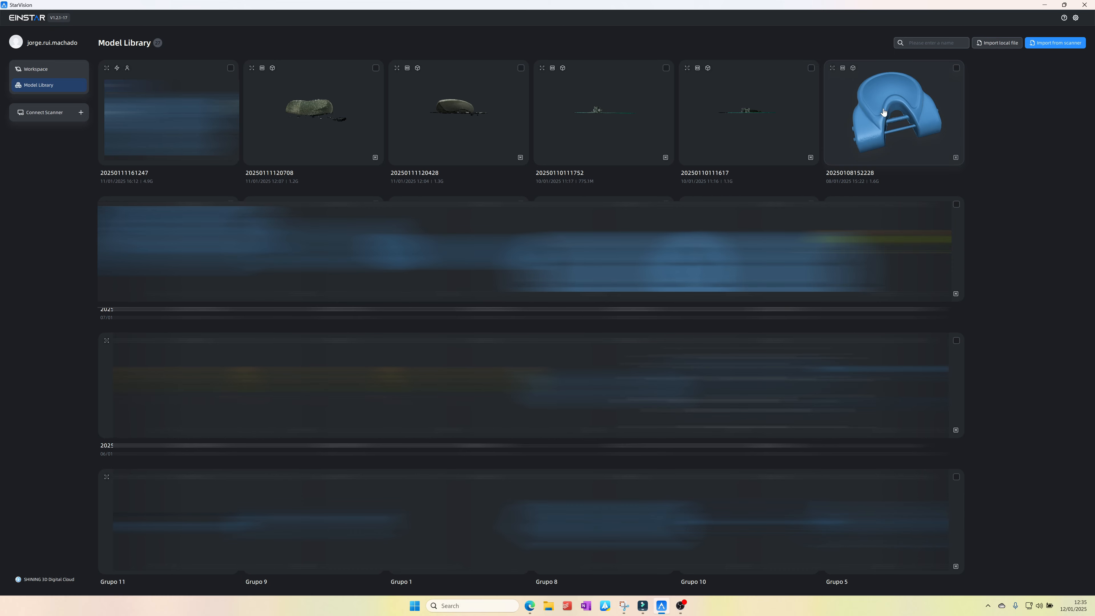
{"action": "left_click", "coordinate": [868, 113]}
{"action": "mouse_move", "coordinate": [577, 314]}
{"action": "left_mouse_down"}
{"action": "mouse_move", "coordinate": [564, 319]}
{"action": "mouse_move", "coordinate": [585, 319]}
{"action": "left_mouse_up"}
{"action": "scroll", "coordinate": [593, 317], "scroll_direction": "up", "scroll_amount": 8}
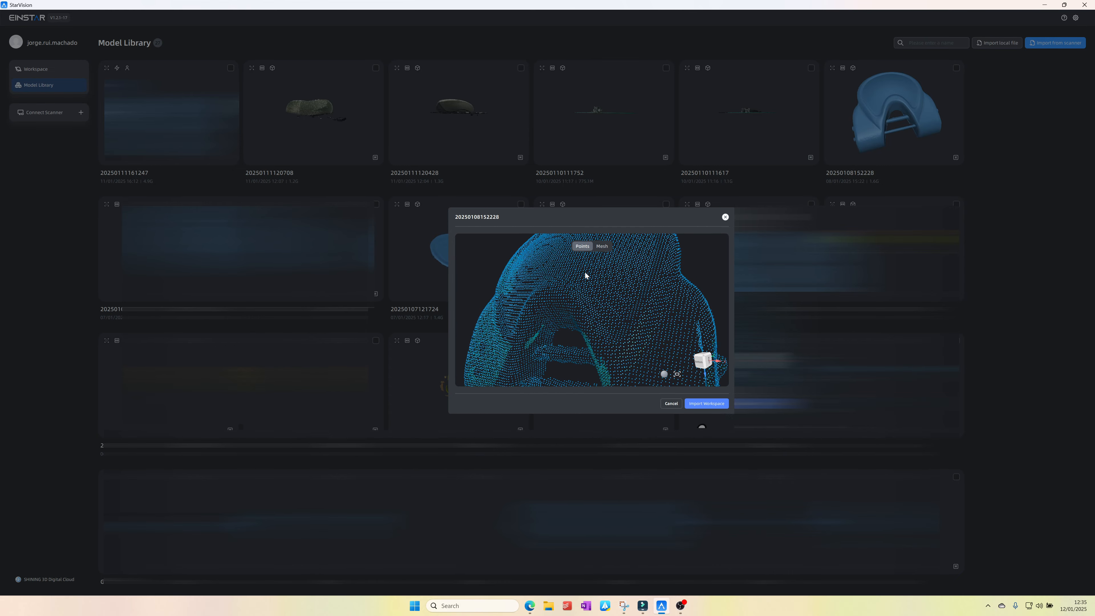
{"action": "left_click", "coordinate": [601, 247]}
{"action": "mouse_move", "coordinate": [602, 300]}
{"action": "left_mouse_down"}
{"action": "mouse_move", "coordinate": [552, 315]}
{"action": "mouse_move", "coordinate": [603, 321]}
{"action": "left_mouse_up"}
{"action": "scroll", "coordinate": [636, 326], "scroll_direction": "up", "scroll_amount": 4}
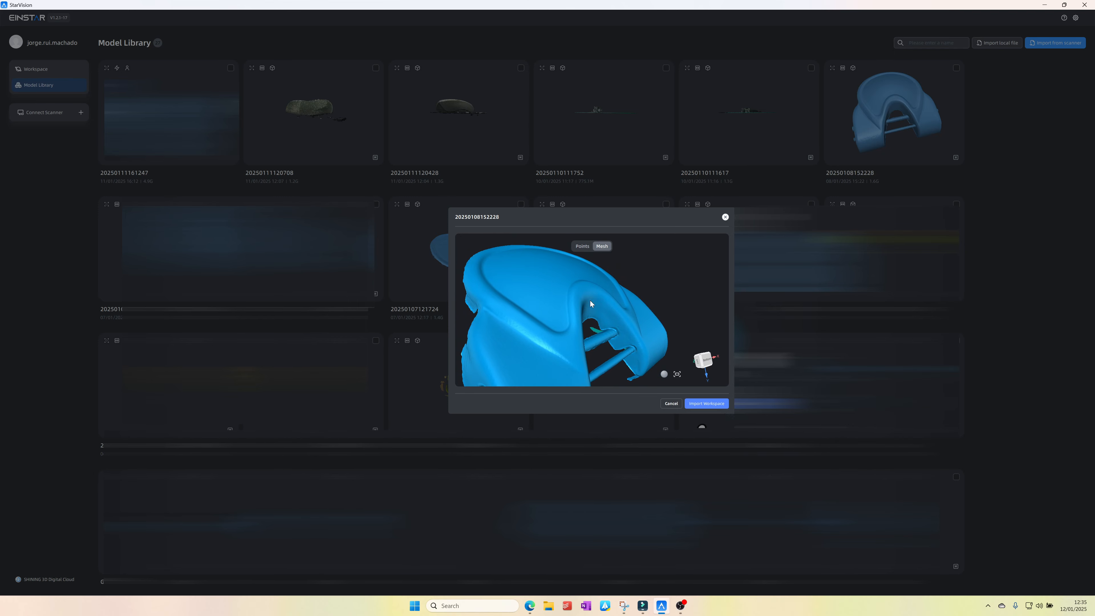
{"action": "left_click", "coordinate": [582, 246]}
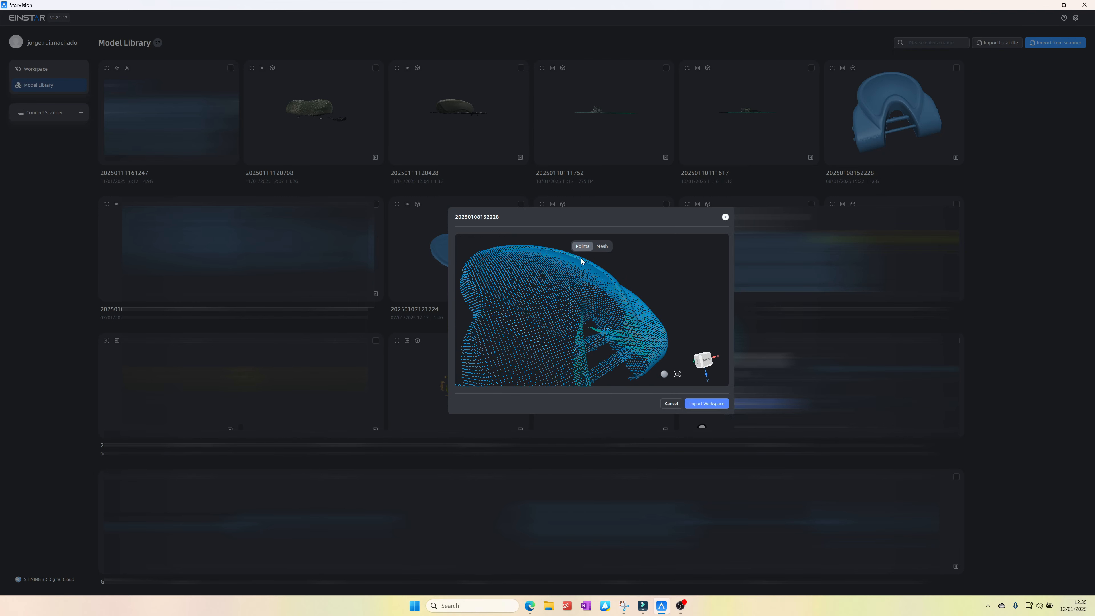
{"action": "left_click", "coordinate": [700, 404]}
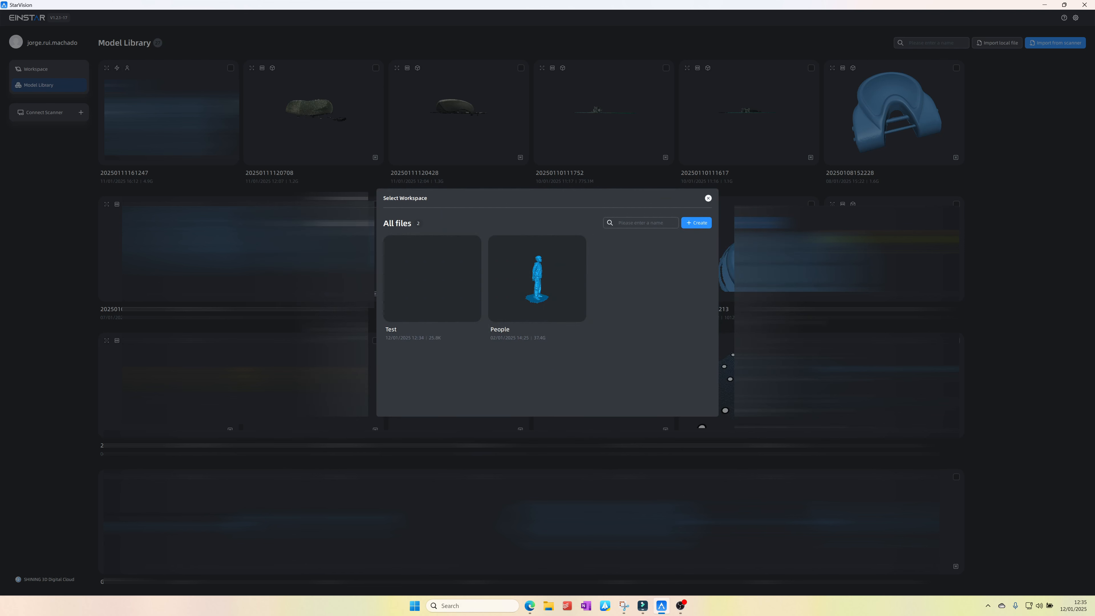
{"action": "left_click", "coordinate": [423, 292]}
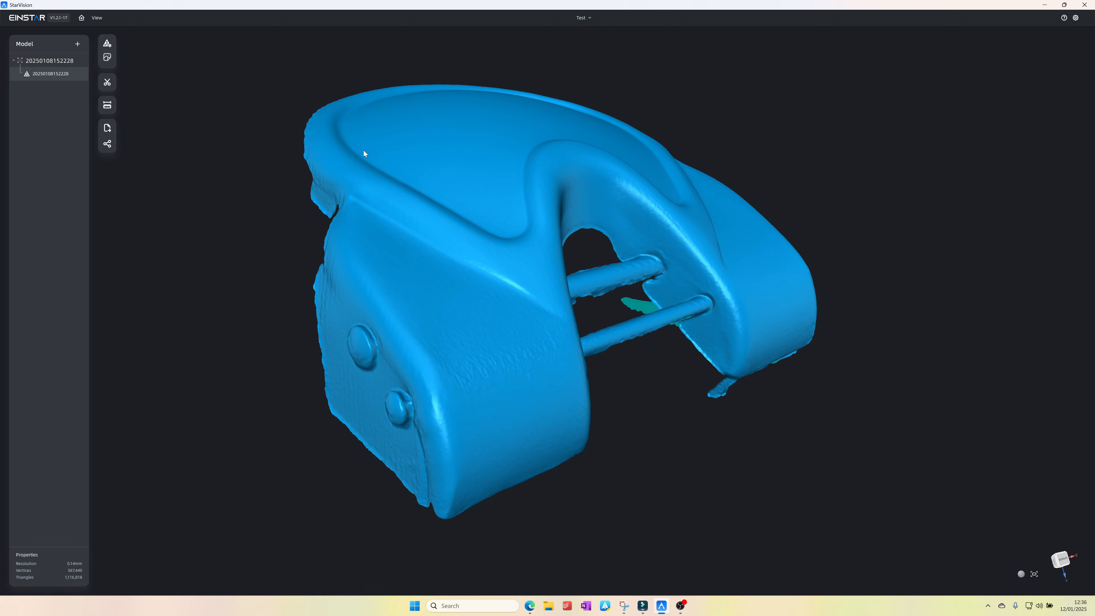
Compare the imported model's point cloud and mesh together with their properties
{"action": "left_click", "coordinate": [58, 61]}
{"action": "left_click", "coordinate": [52, 74]}
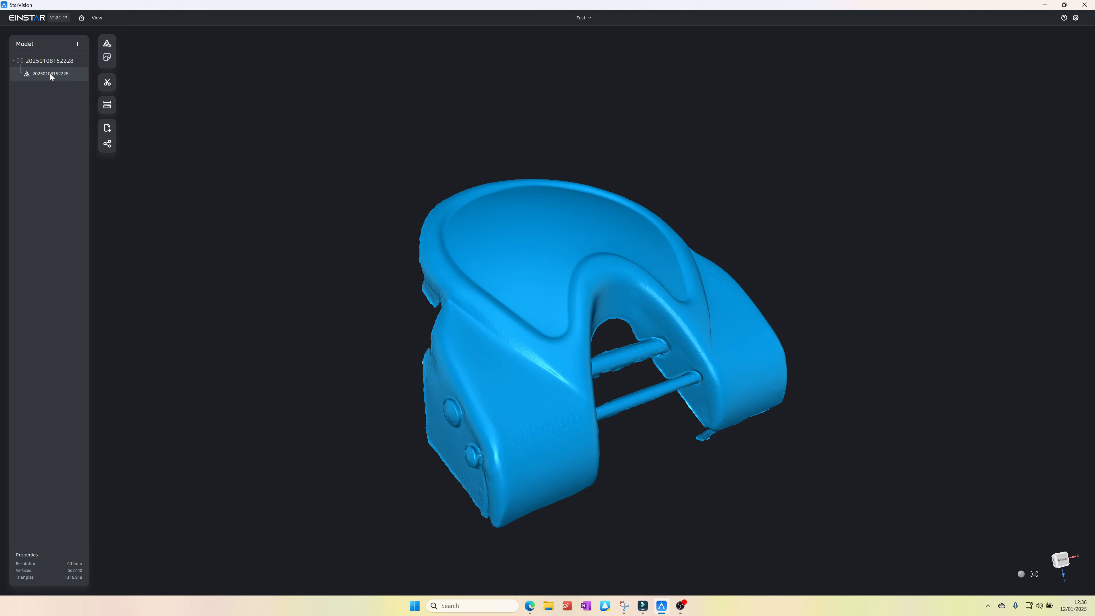
{"action": "left_click", "coordinate": [50, 61]}
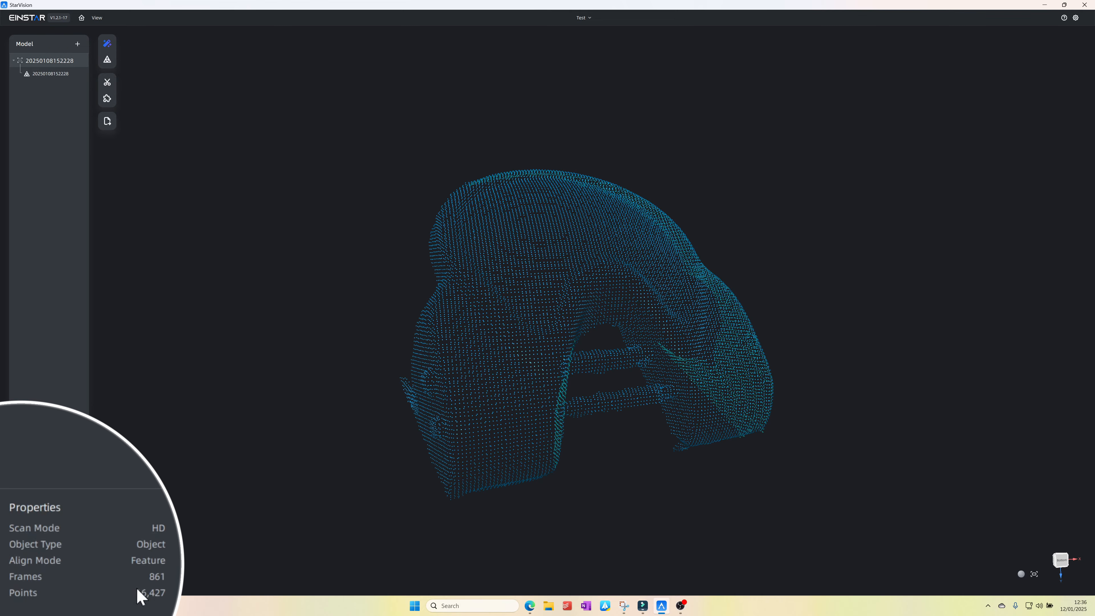
{"action": "left_click", "coordinate": [50, 74]}
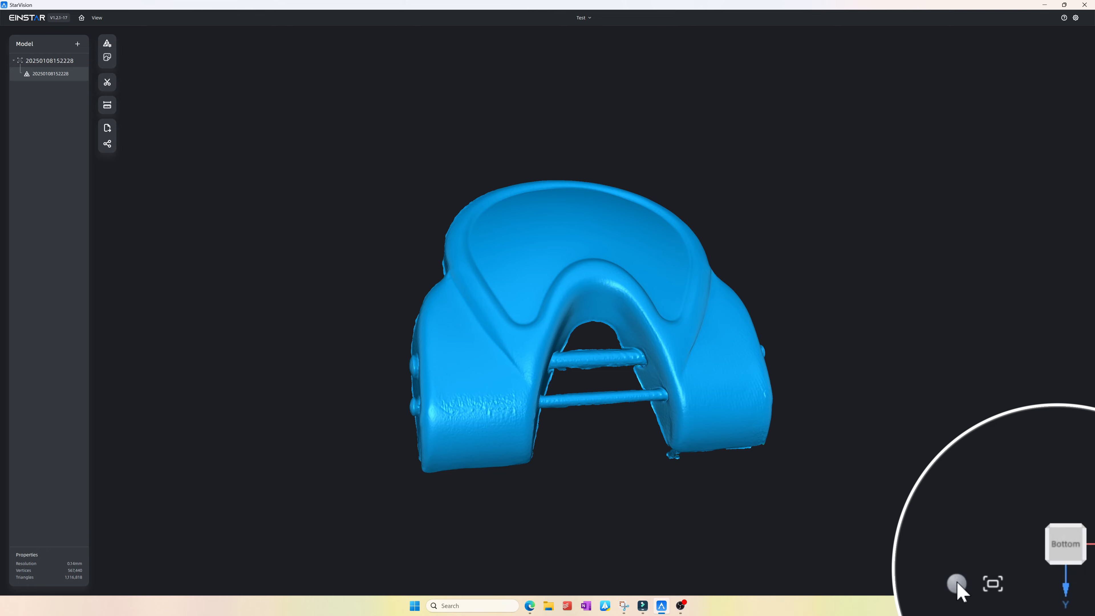
Examine the mesh from several standard and free viewing angles, and bring its point cloud back into view
{"action": "left_click", "coordinate": [1004, 587]}
{"action": "left_click_drag", "start_coordinate": [1078, 577], "coordinate": [1060, 559]}
{"action": "left_click", "coordinate": [1059, 570]}
{"action": "left_click", "coordinate": [1059, 561]}
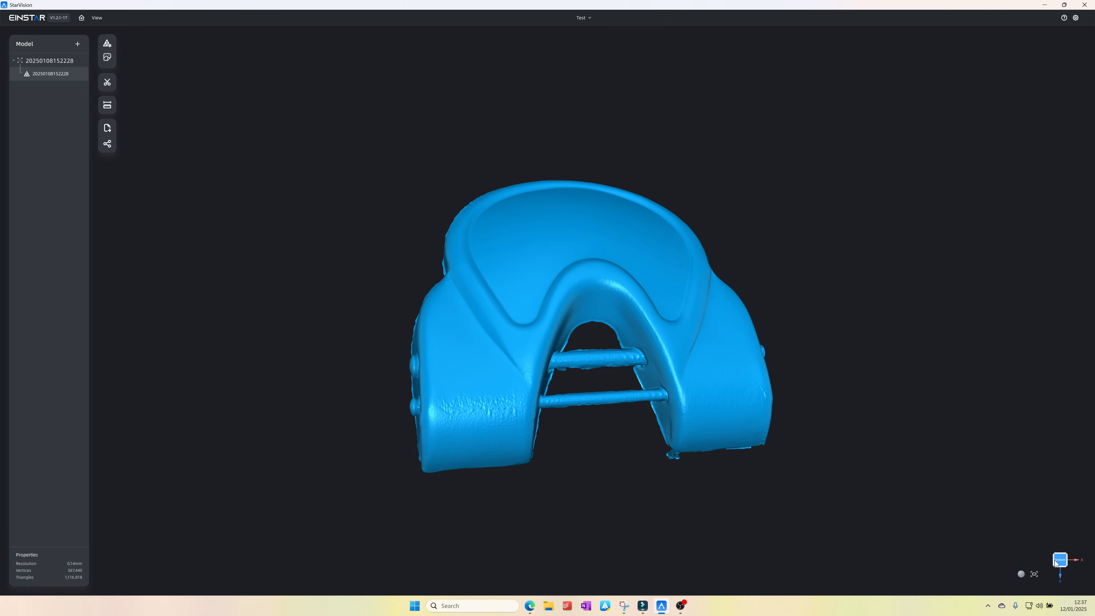
{"action": "left_click", "coordinate": [1054, 562]}
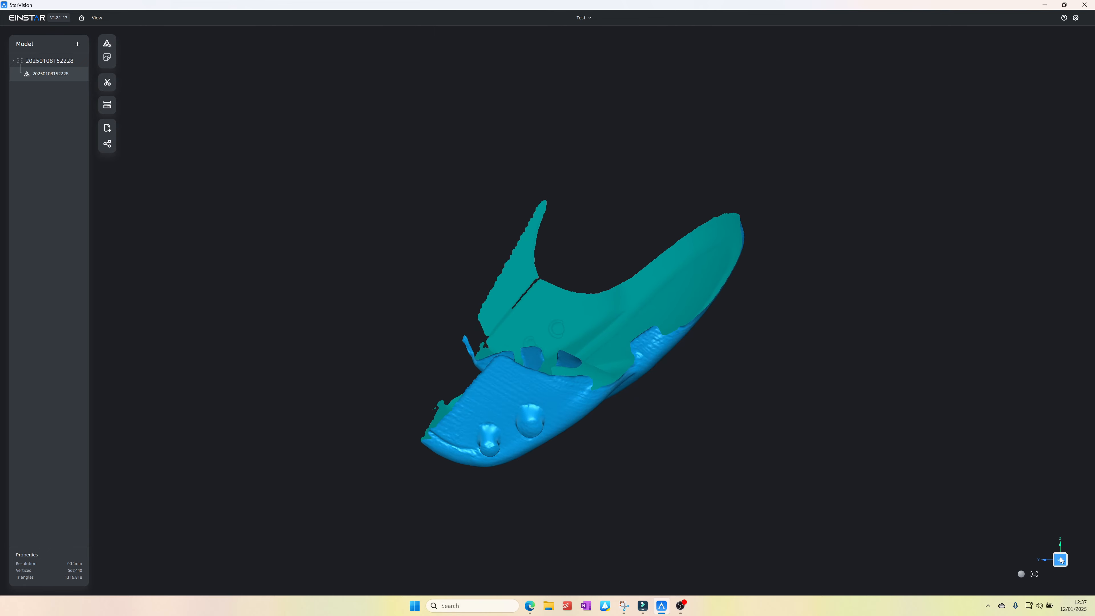
{"action": "left_click", "coordinate": [1067, 563]}
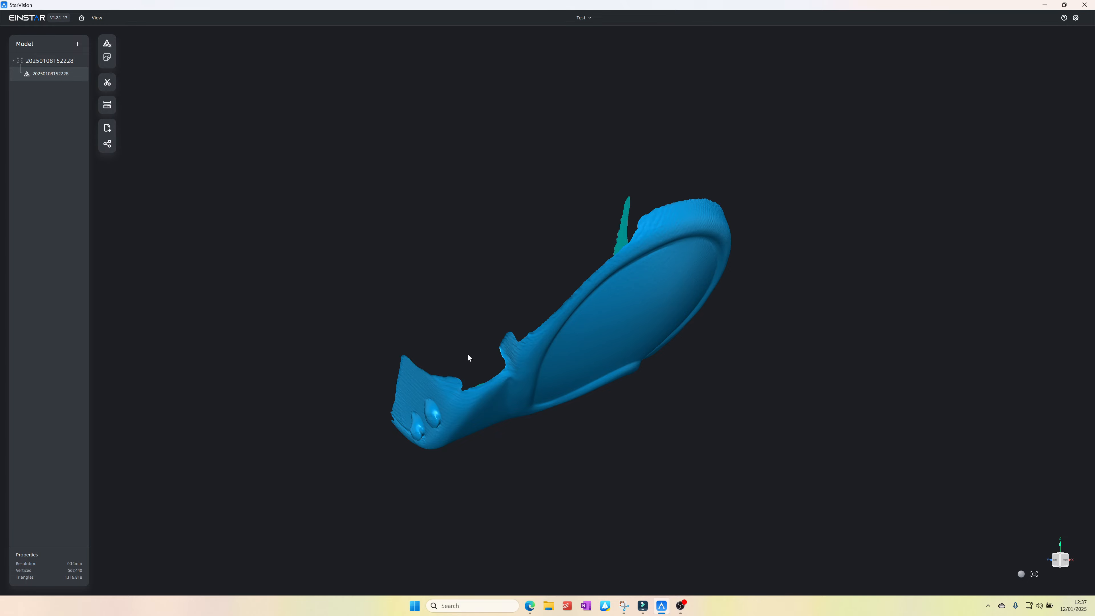
{"action": "left_click_drag", "start_coordinate": [460, 310], "coordinate": [431, 135]}
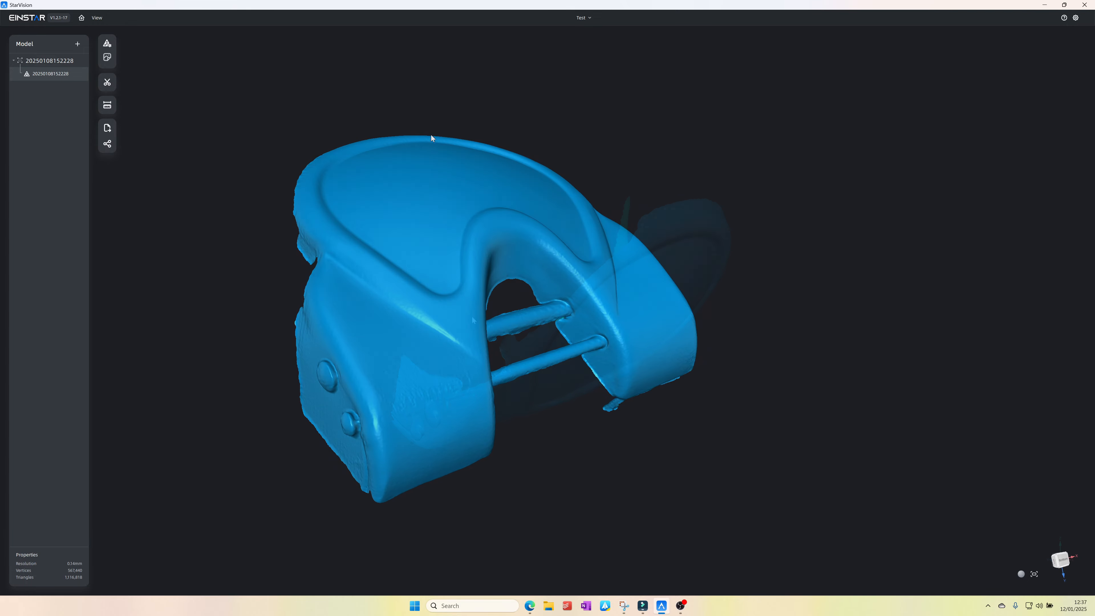
{"action": "left_click", "coordinate": [47, 62]}
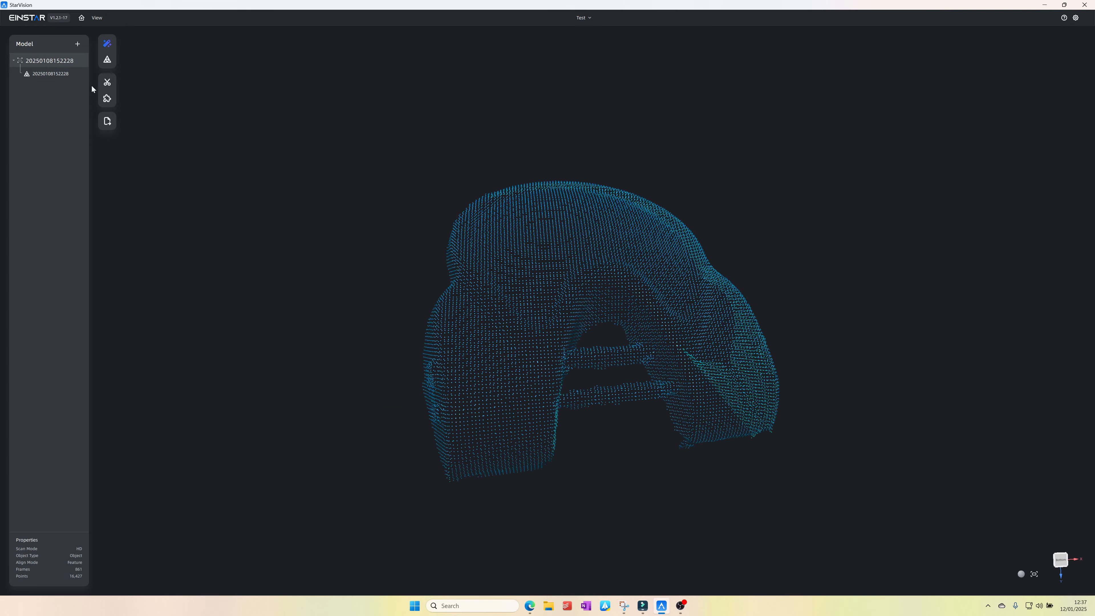
{"action": "left_click", "coordinate": [109, 49]}
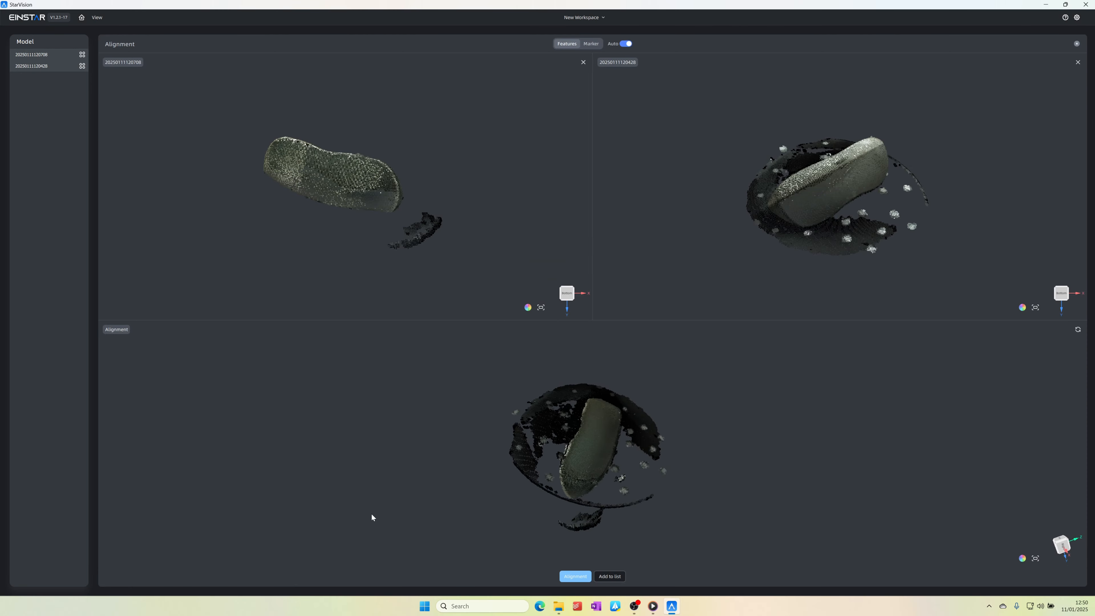
{"action": "left_click_drag", "start_coordinate": [372, 515], "coordinate": [569, 452]}
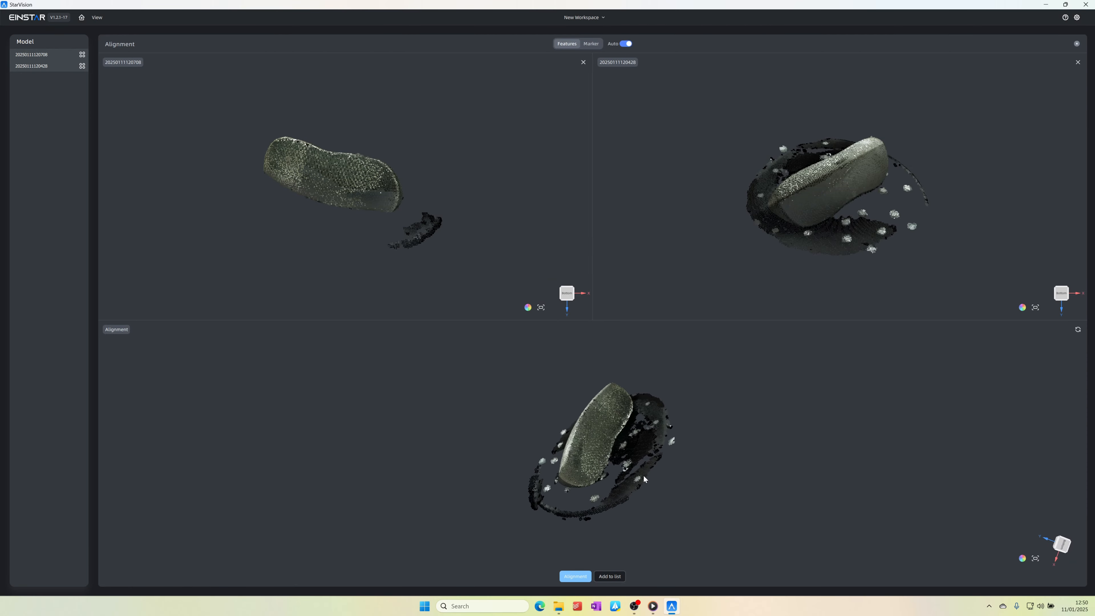
{"action": "left_click", "coordinate": [610, 579]}
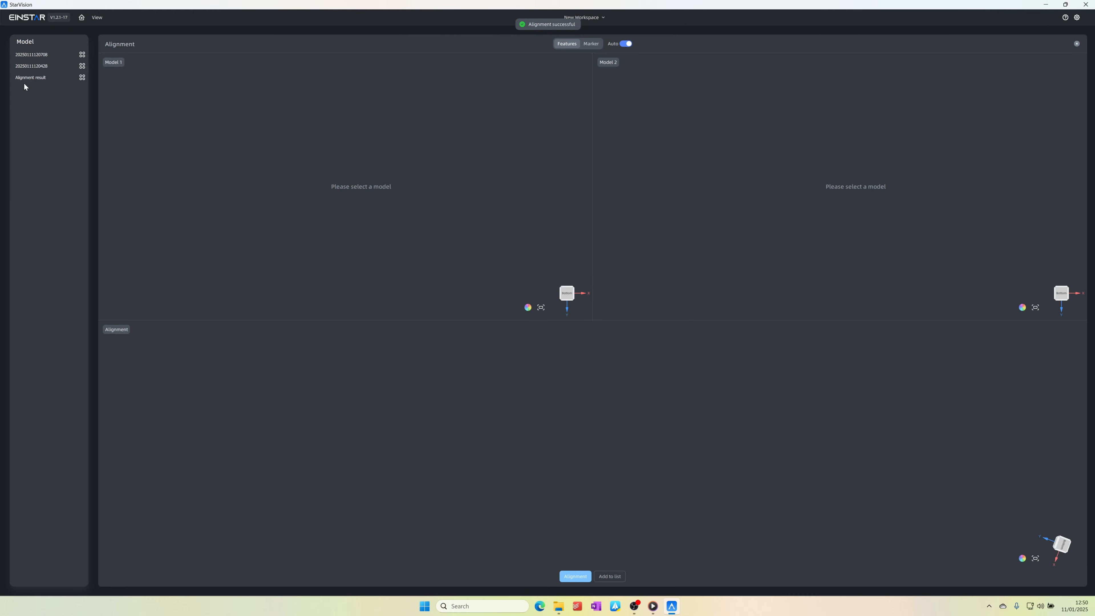
{"action": "left_click", "coordinate": [24, 78]}
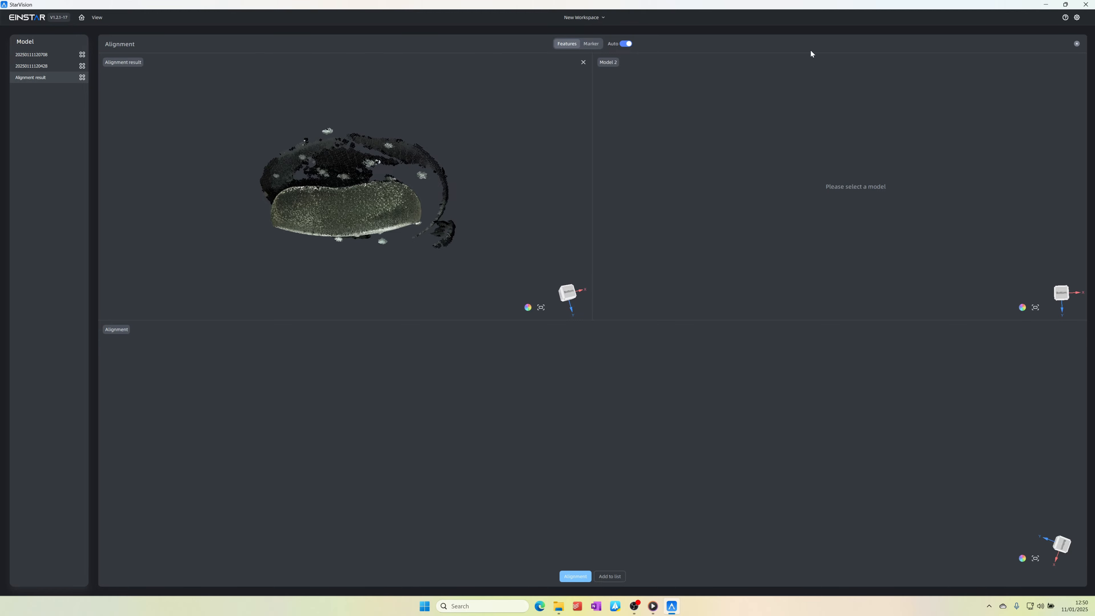
{"action": "left_click", "coordinate": [1076, 44]}
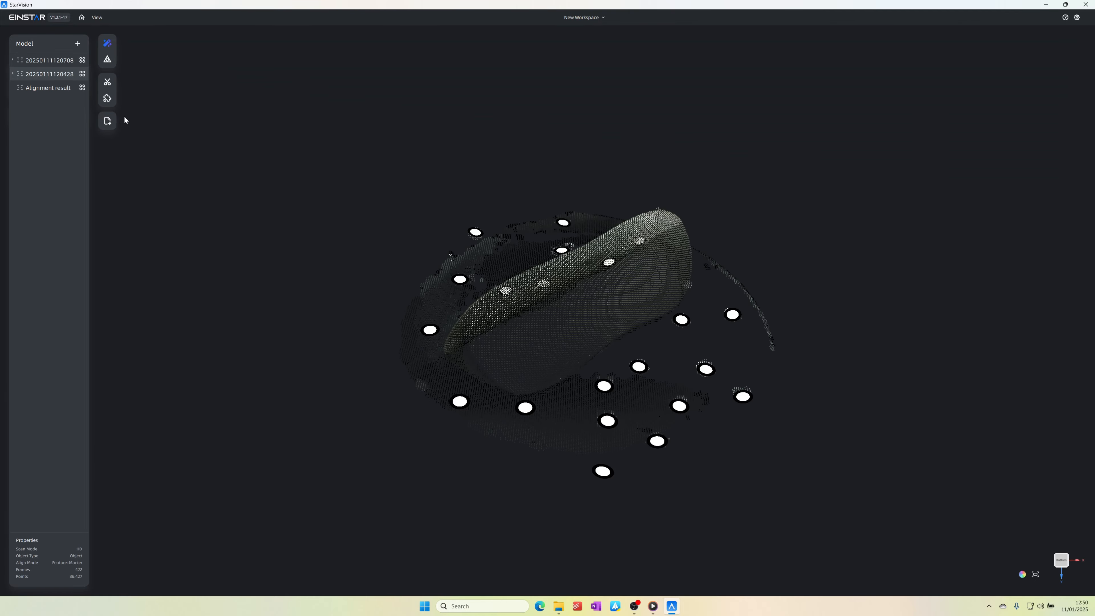
{"action": "left_click_drag", "start_coordinate": [469, 287], "coordinate": [638, 168]}
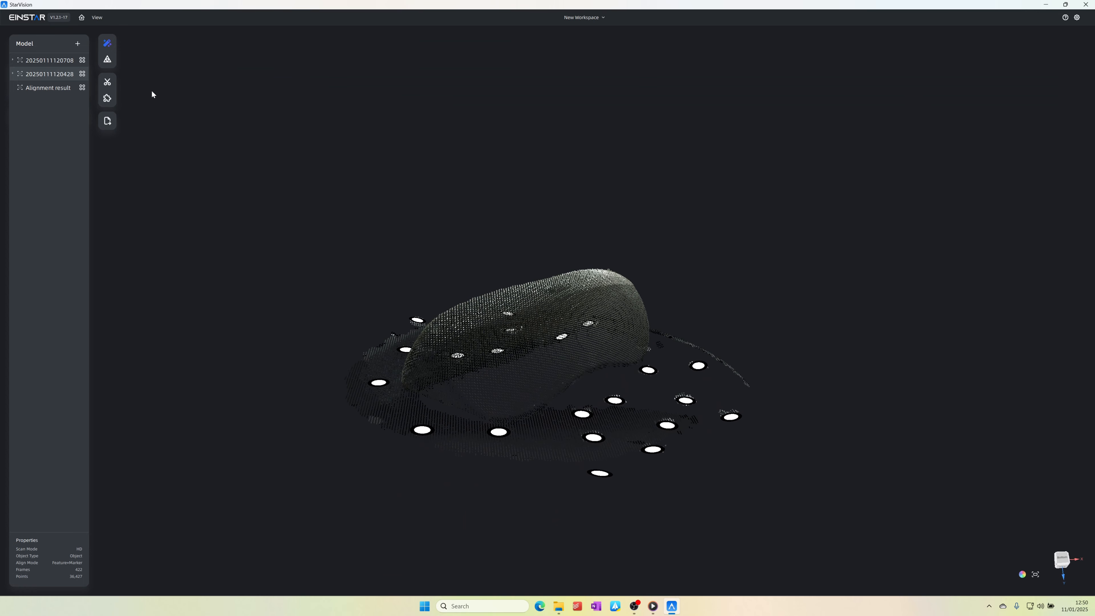
{"action": "left_click", "coordinate": [107, 59]}
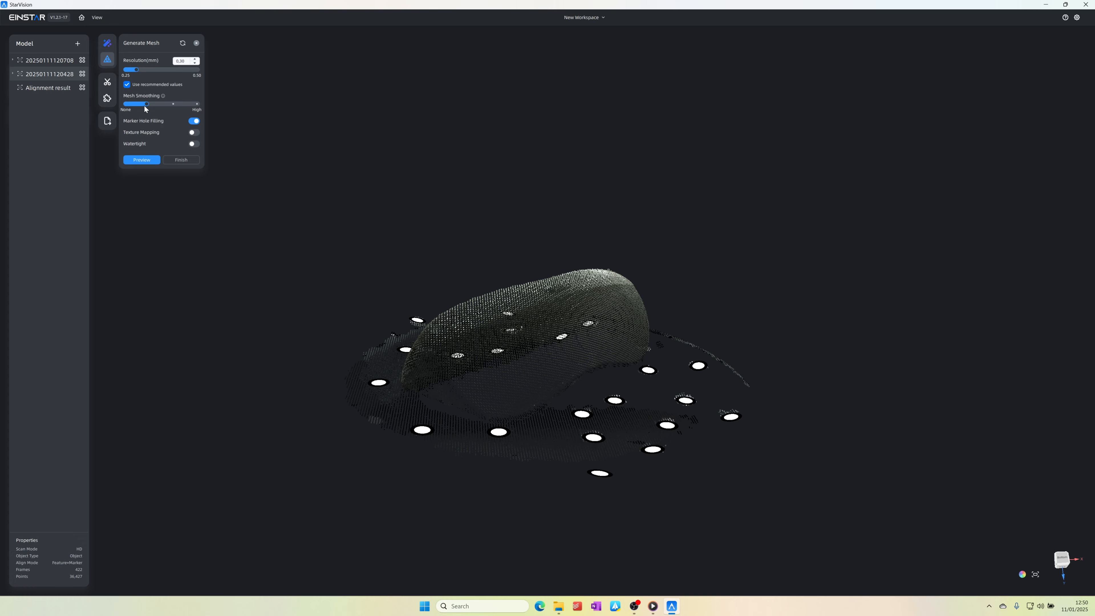
{"action": "left_click", "coordinate": [129, 104]}
{"action": "left_click", "coordinate": [194, 121]}
{"action": "left_click", "coordinate": [147, 161]}
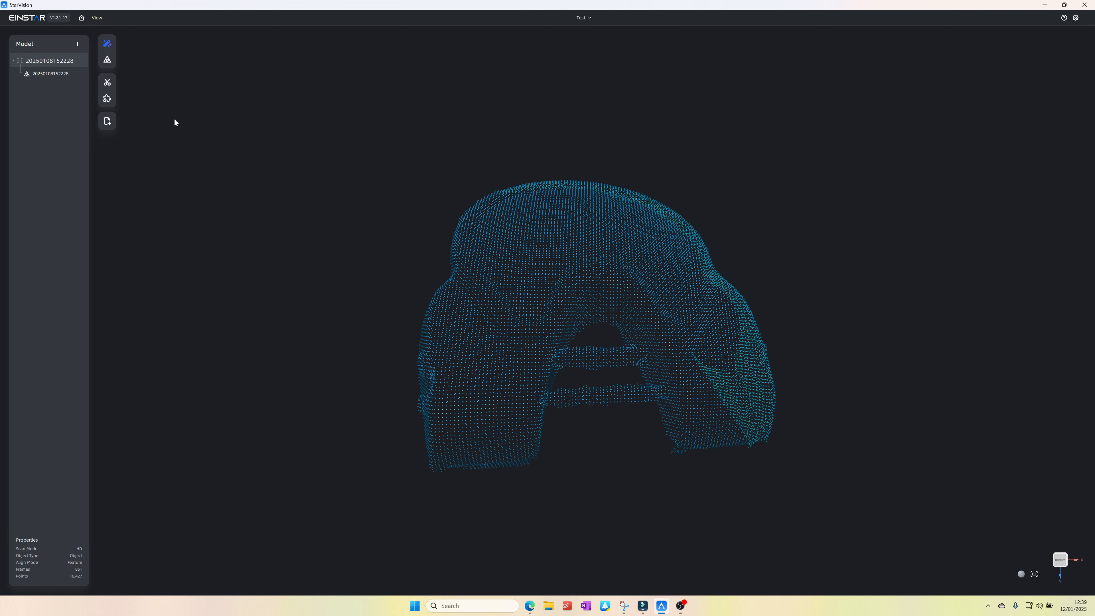
{"action": "left_click", "coordinate": [58, 76]}
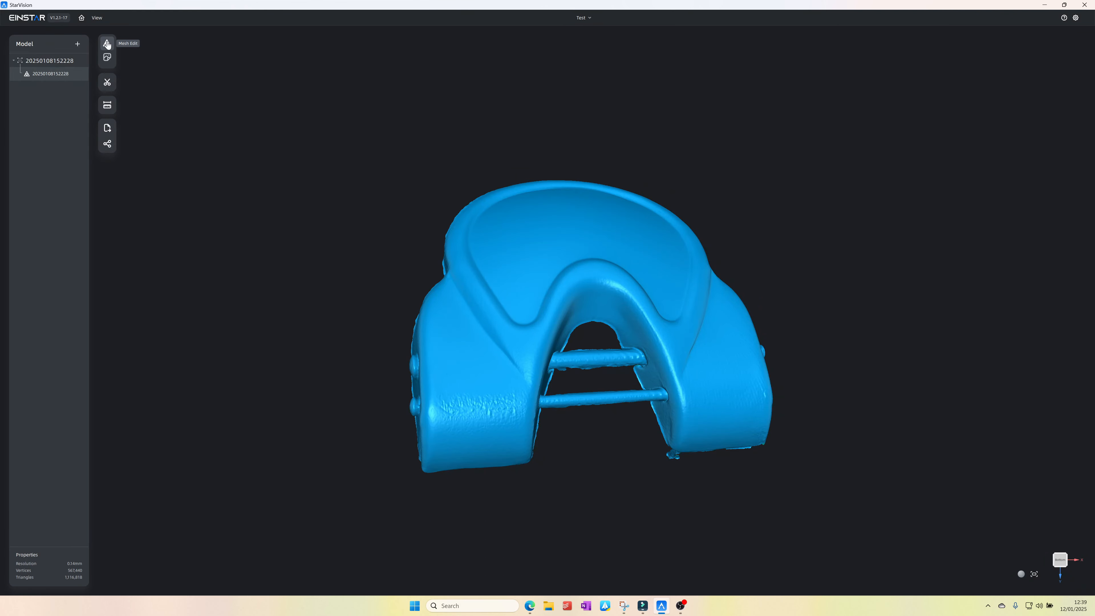
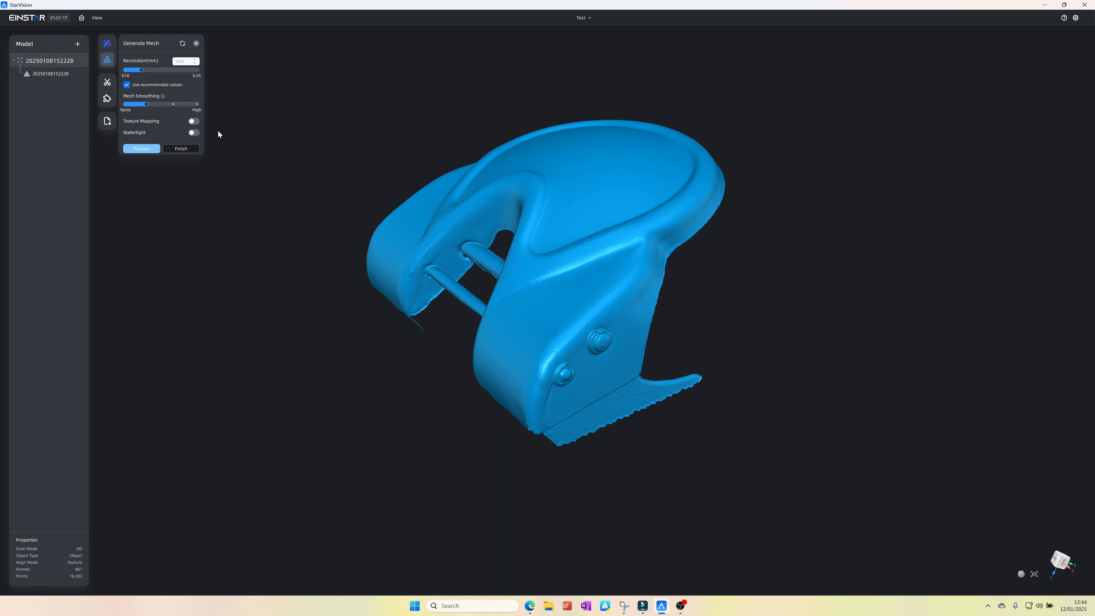
{"action": "left_click", "coordinate": [179, 149]}
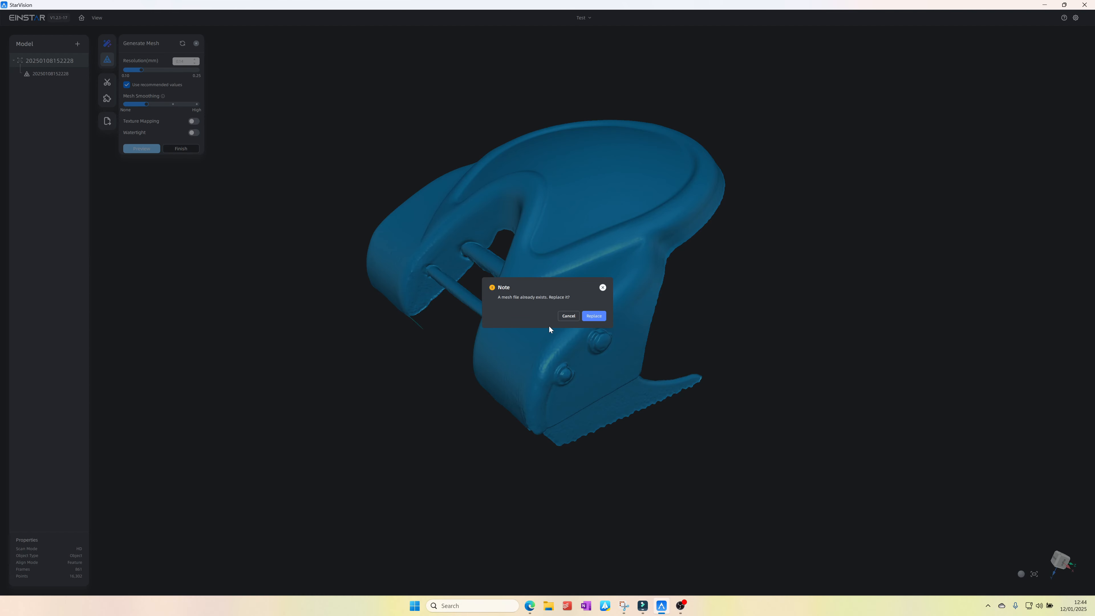
{"action": "key", "text": "Return"}
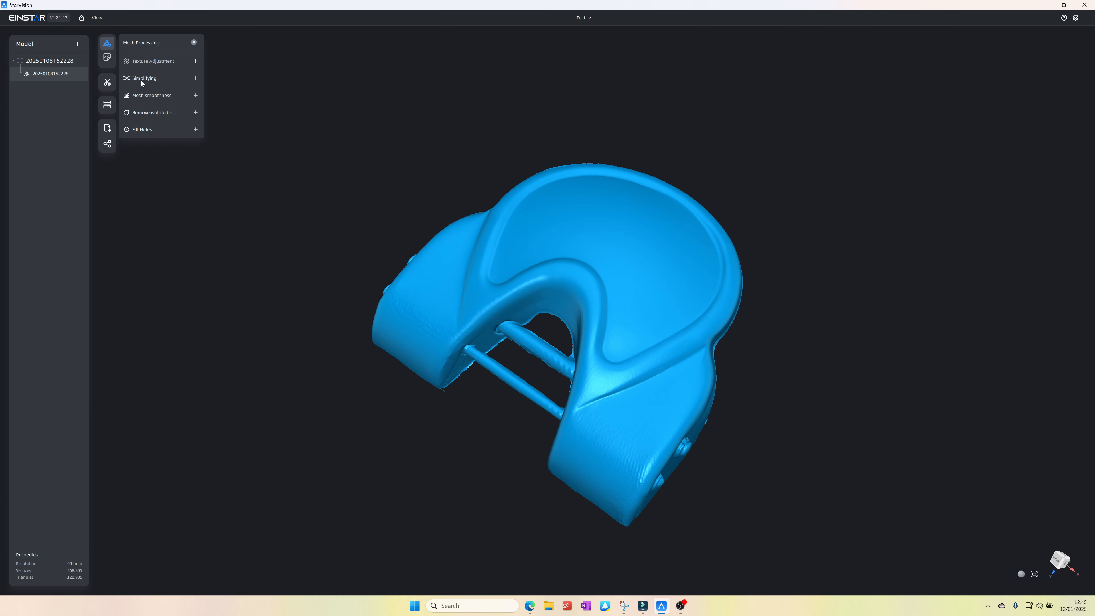
{"action": "left_click", "coordinate": [195, 78]}
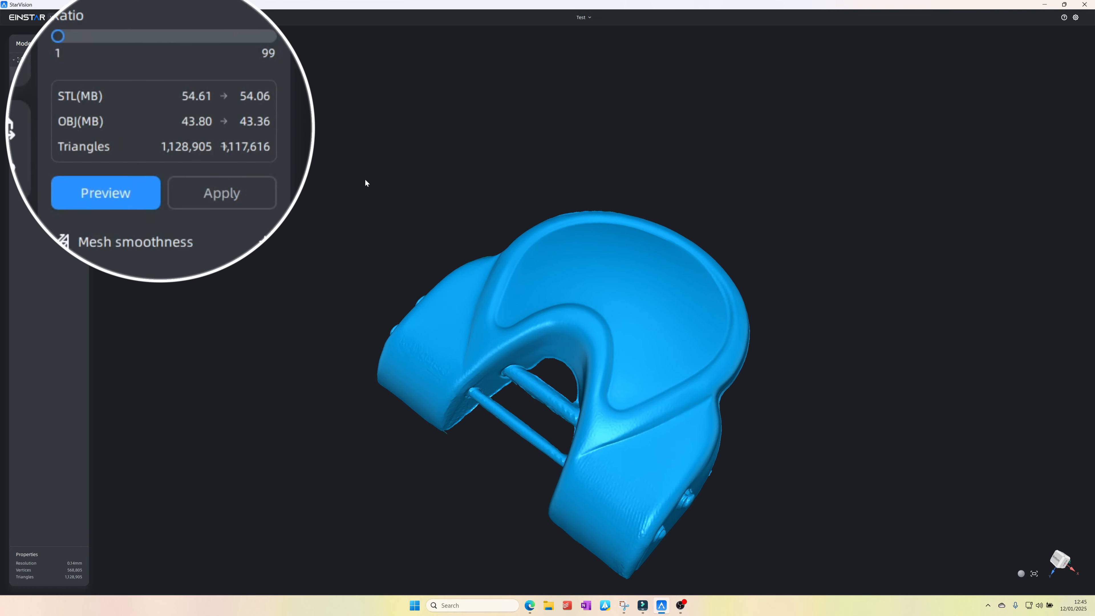
{"action": "left_click_drag", "start_coordinate": [364, 179], "coordinate": [214, 161]}
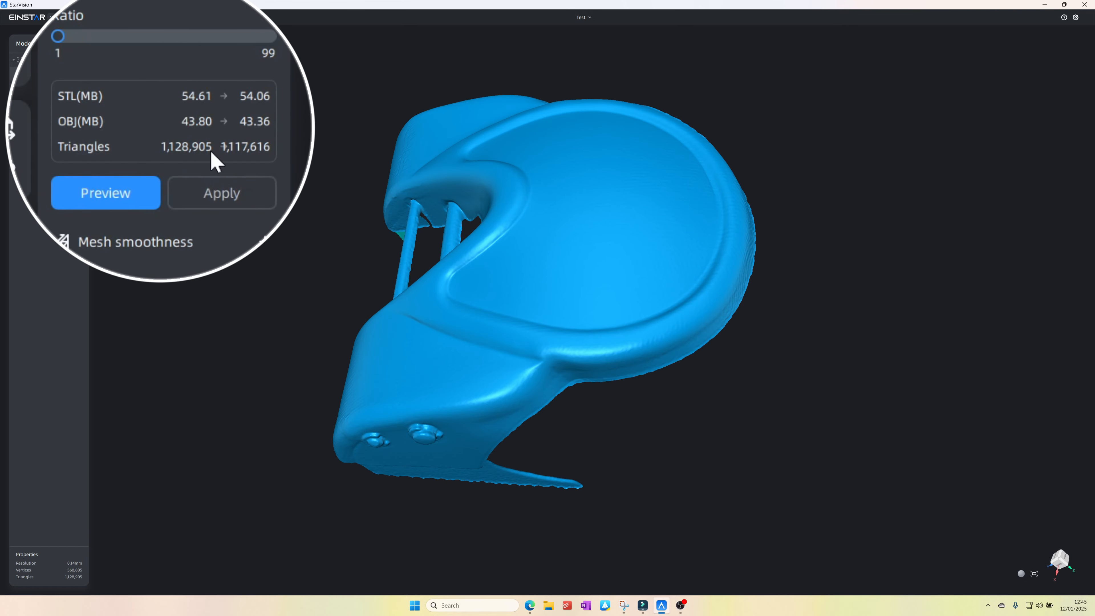
{"action": "left_click_drag", "start_coordinate": [61, 37], "coordinate": [163, 46]}
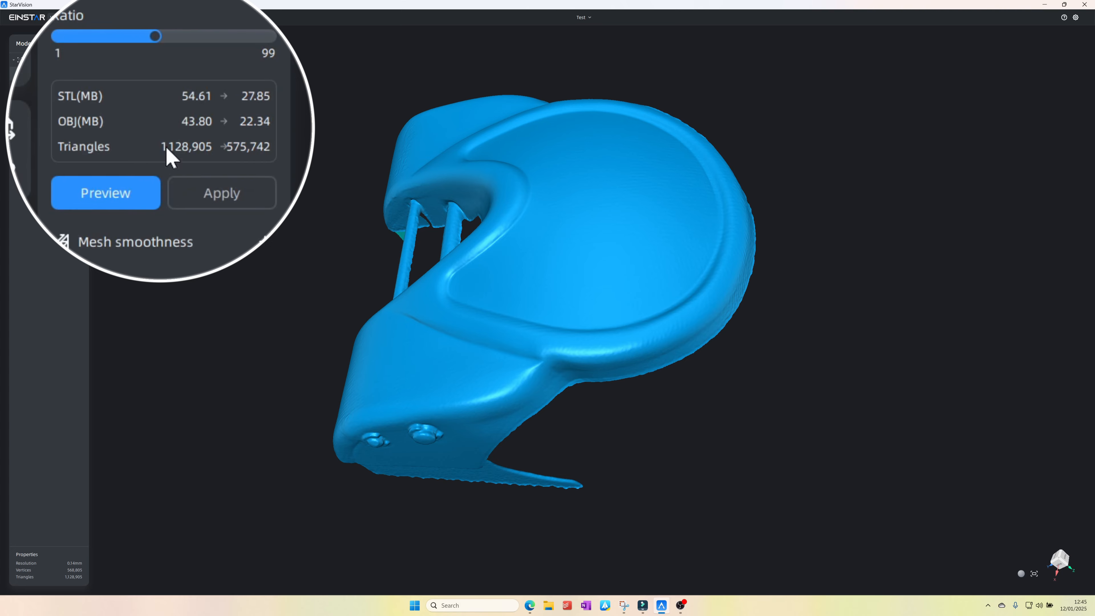
{"action": "right_click_drag", "start_coordinate": [415, 367], "coordinate": [375, 345]}
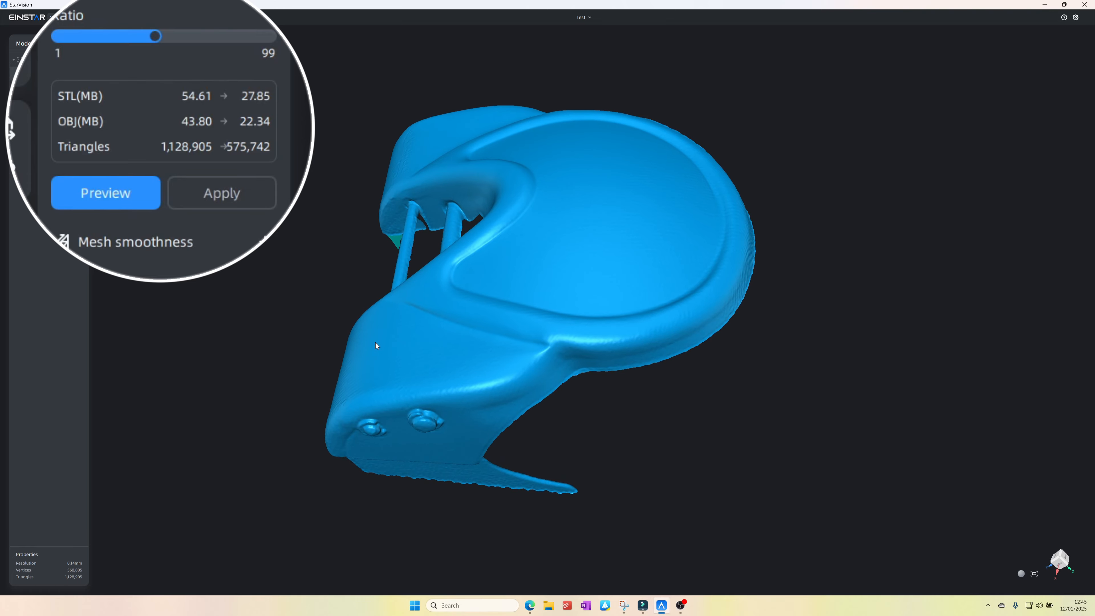
{"action": "right_click_drag", "start_coordinate": [439, 298], "coordinate": [286, 248]}
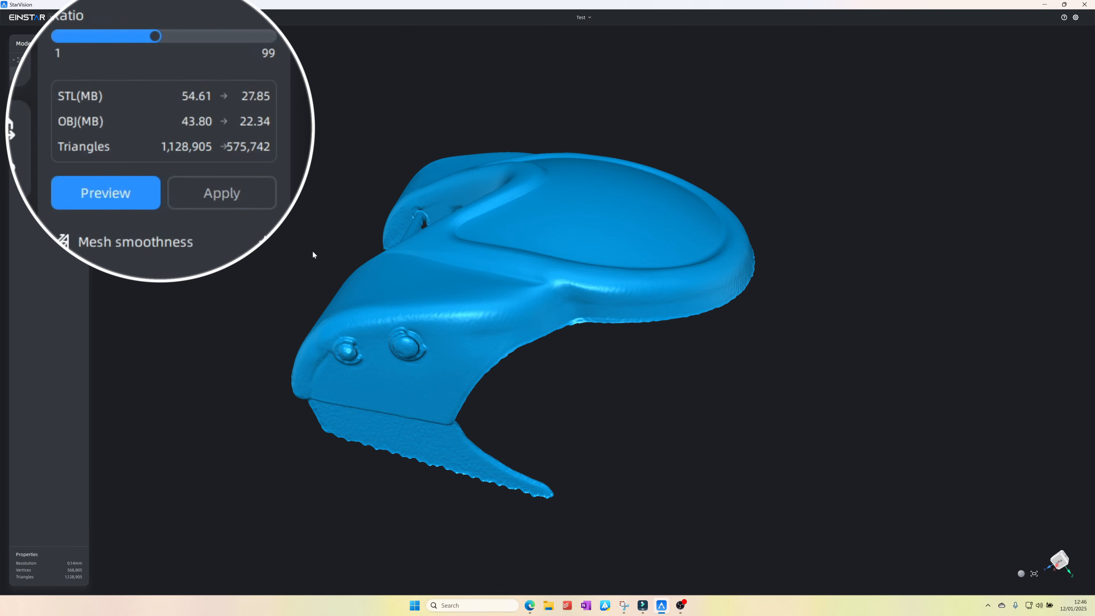
{"action": "left_click", "coordinate": [127, 203]}
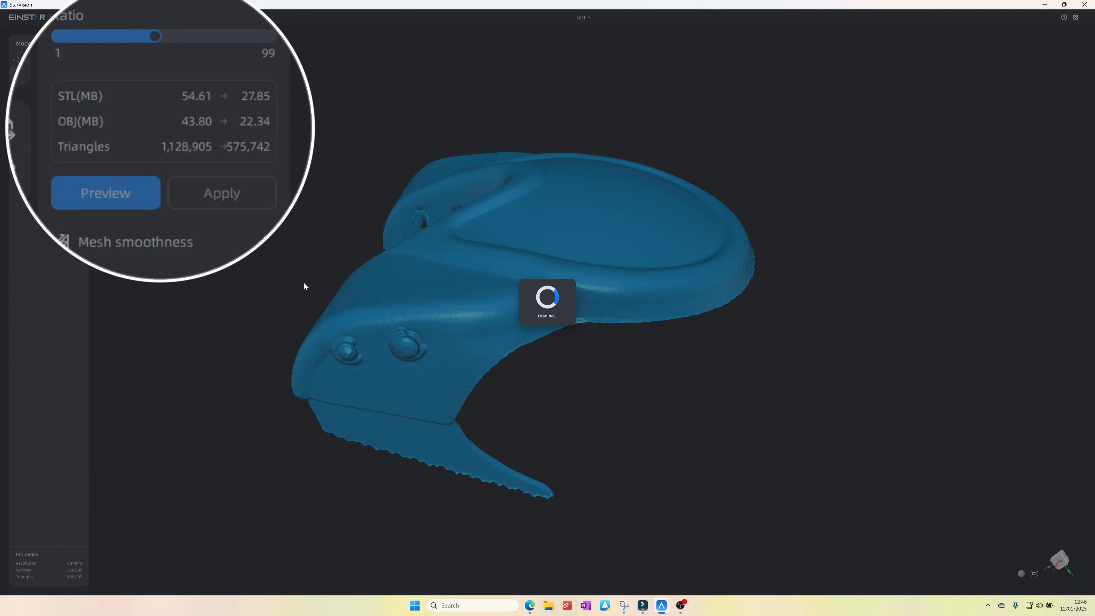
{"action": "right_click_drag", "start_coordinate": [413, 283], "coordinate": [334, 299]}
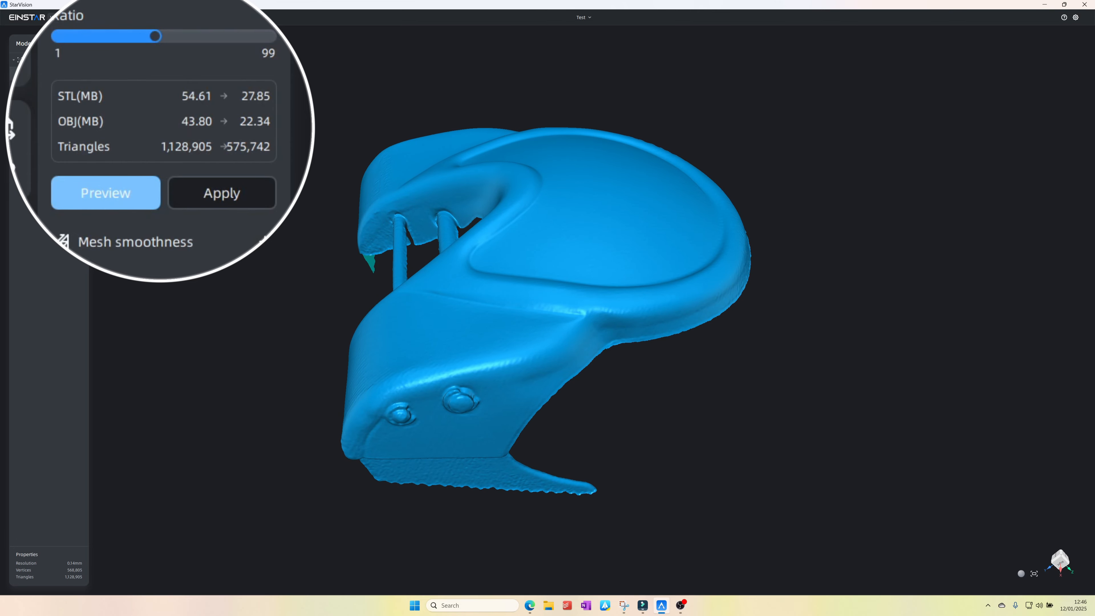
{"action": "right_click_drag", "start_coordinate": [285, 330], "coordinate": [266, 218]}
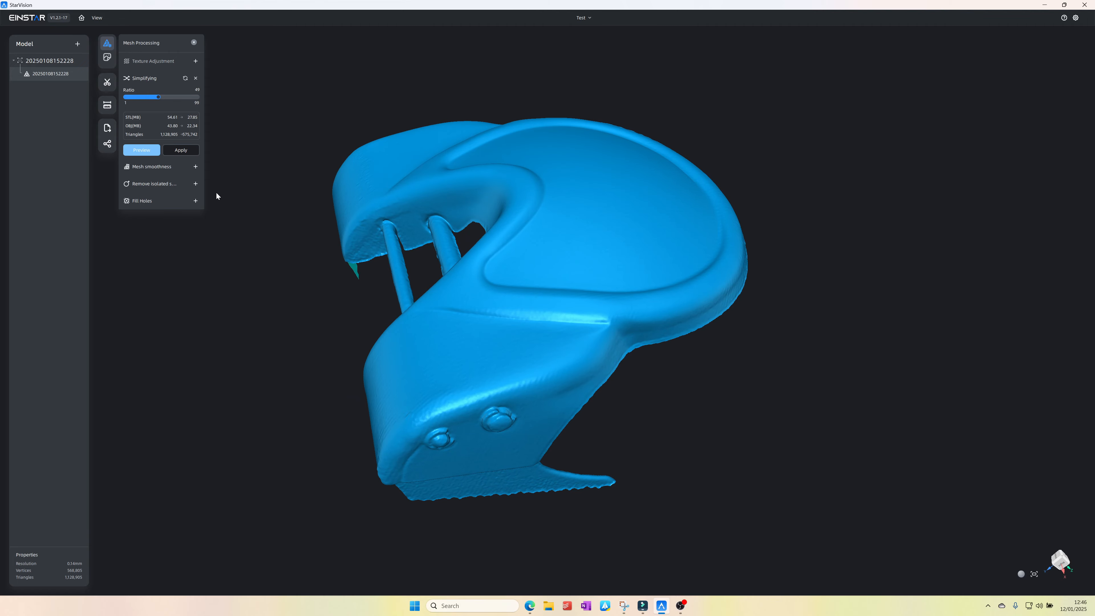
{"action": "left_click", "coordinate": [180, 150]}
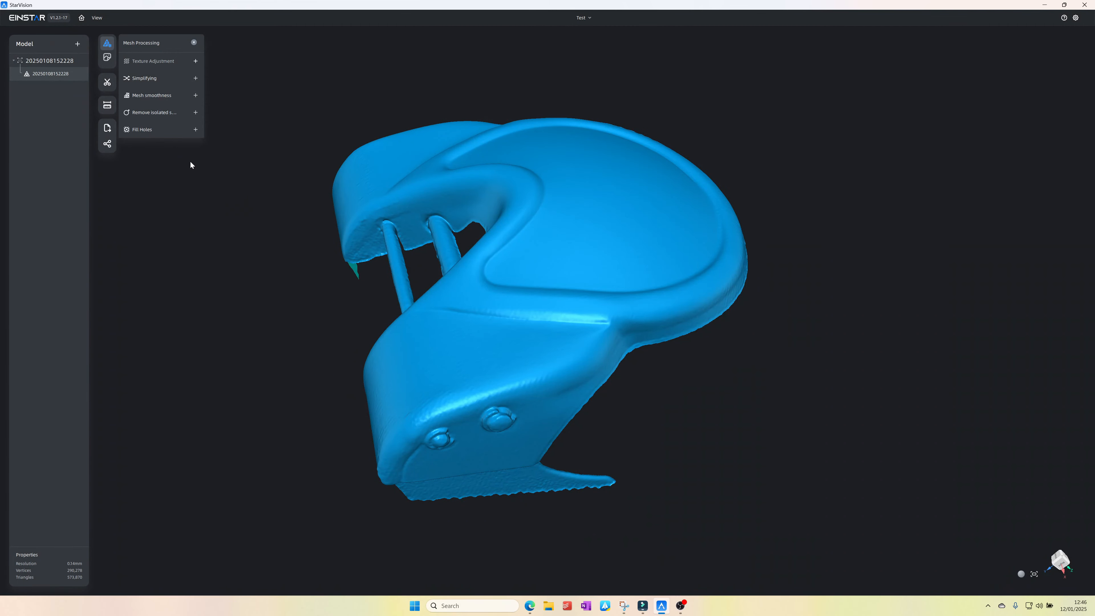
{"action": "left_click", "coordinate": [195, 95]}
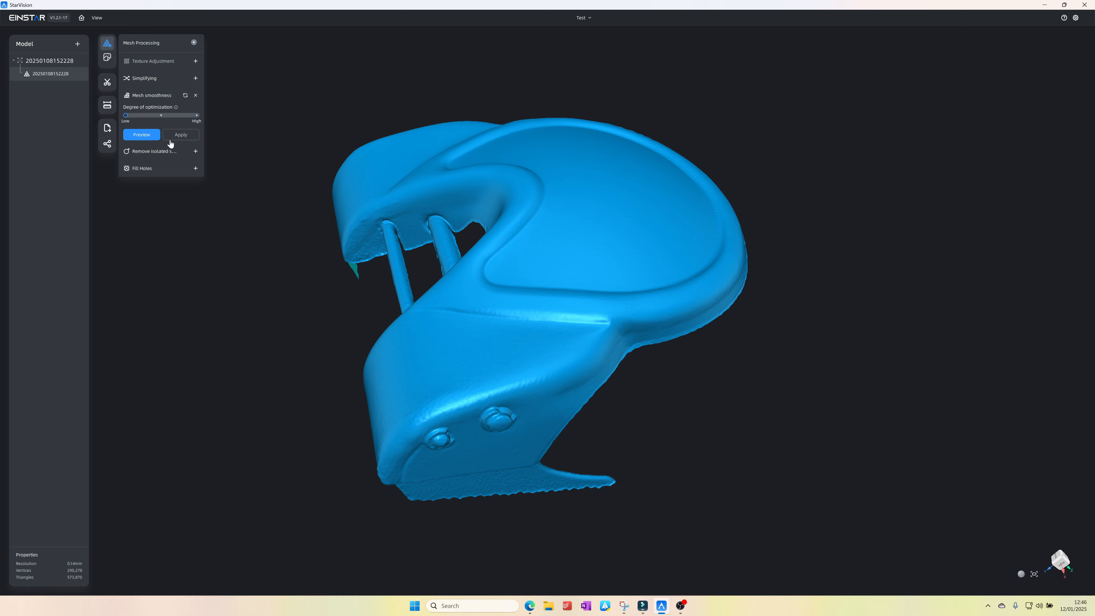
{"action": "left_click_drag", "start_coordinate": [126, 115], "coordinate": [159, 115]}
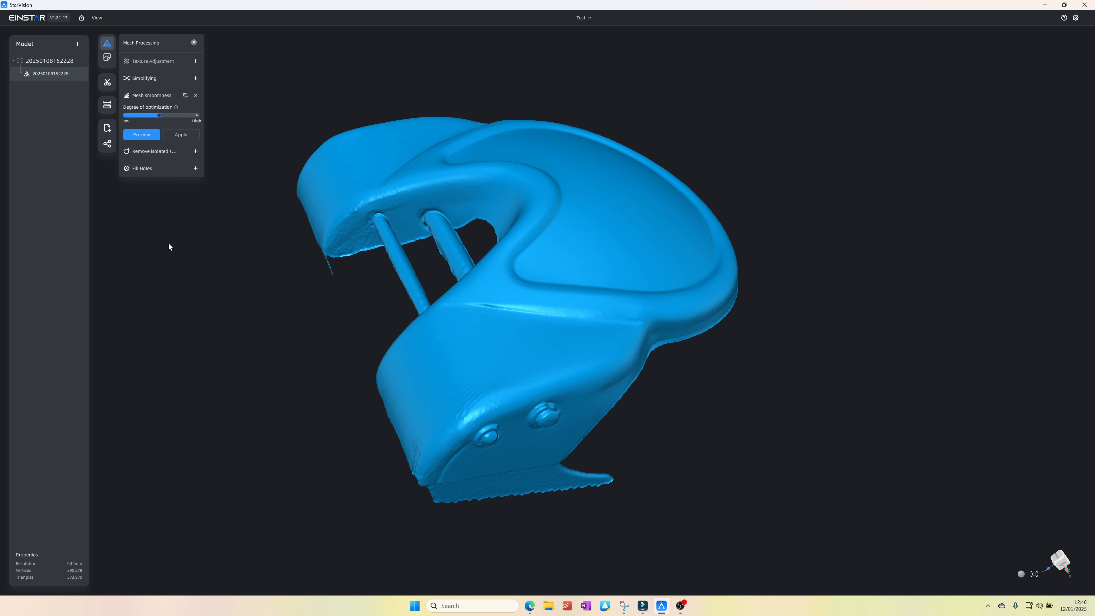
{"action": "left_click", "coordinate": [135, 134]}
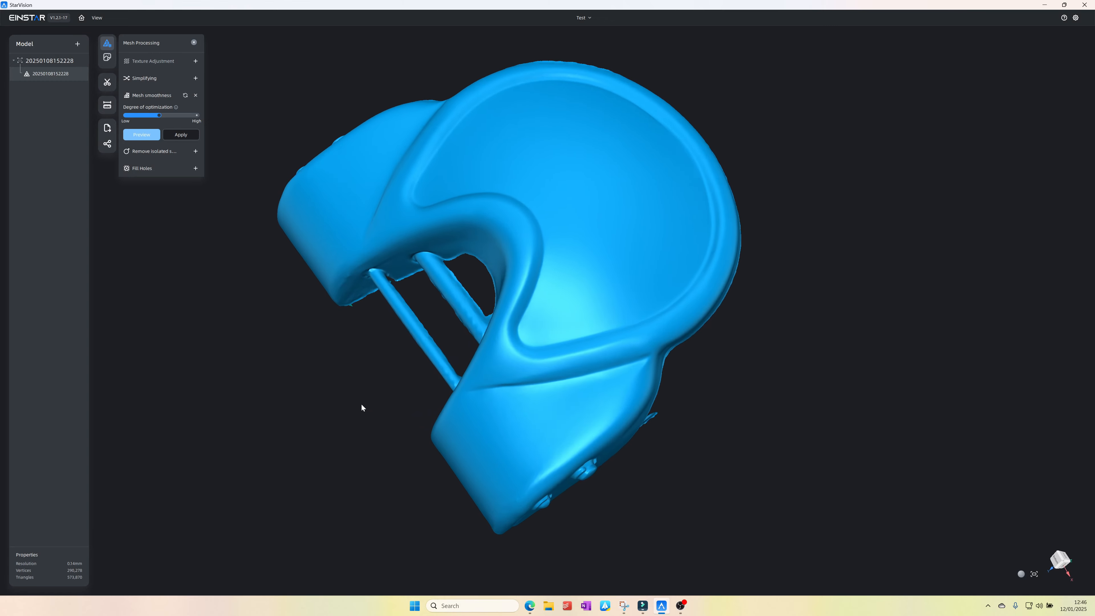
{"action": "left_click_drag", "start_coordinate": [361, 407], "coordinate": [358, 390]}
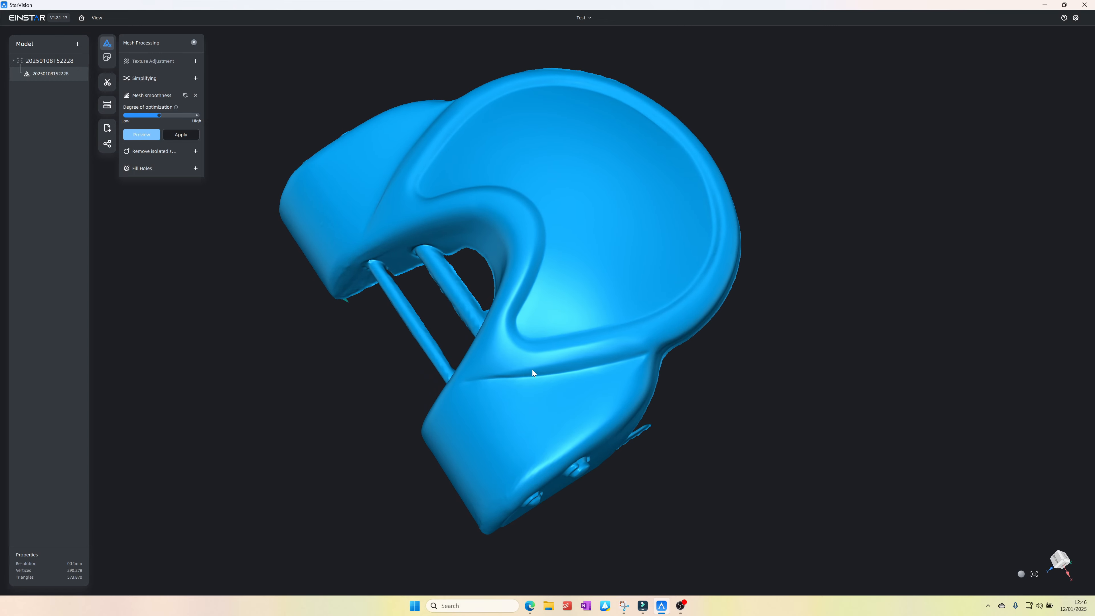
{"action": "left_click_drag", "start_coordinate": [502, 415], "coordinate": [407, 341]}
{"action": "left_click", "coordinate": [181, 134]}
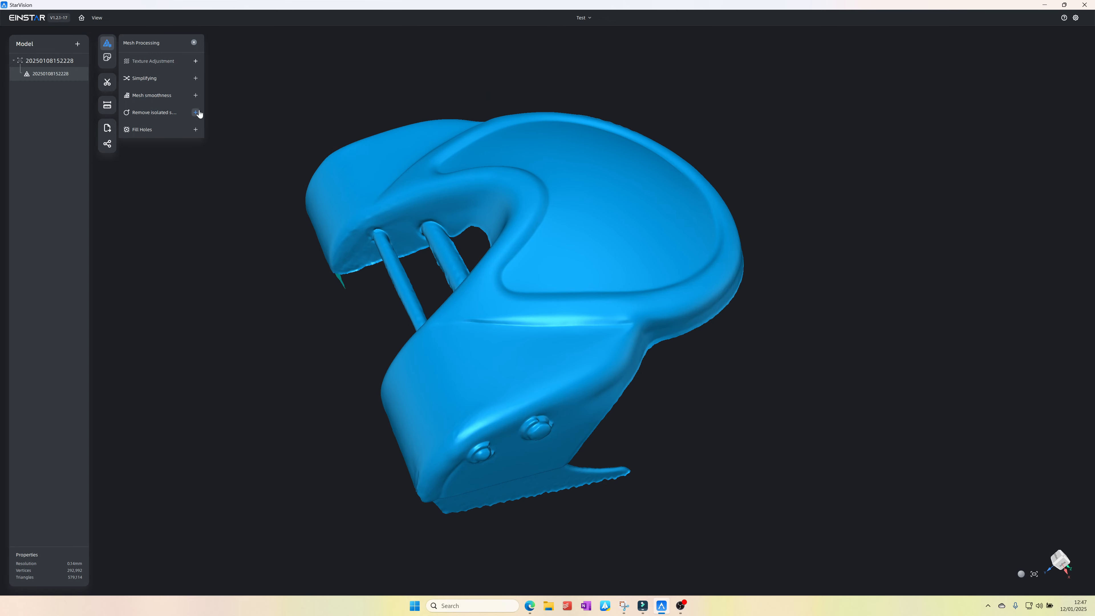
Review the isolated-part removal and hole-filling options, selecting holes with a circumference of 51-119 mm, and leave mesh processing without applying them
{"action": "left_click", "coordinate": [196, 113]}
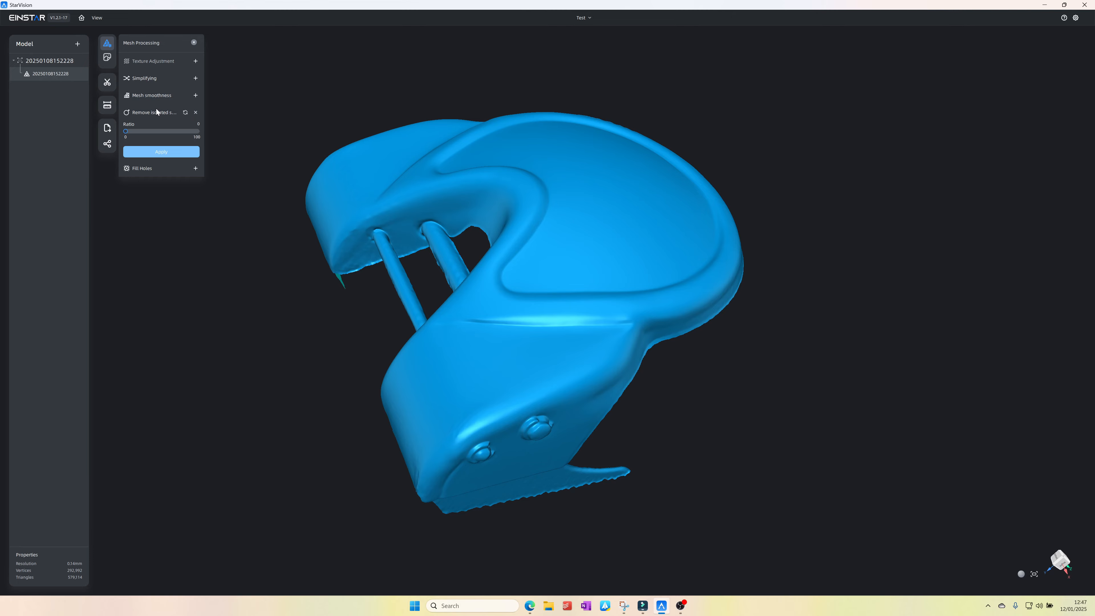
{"action": "left_click", "coordinate": [195, 168]}
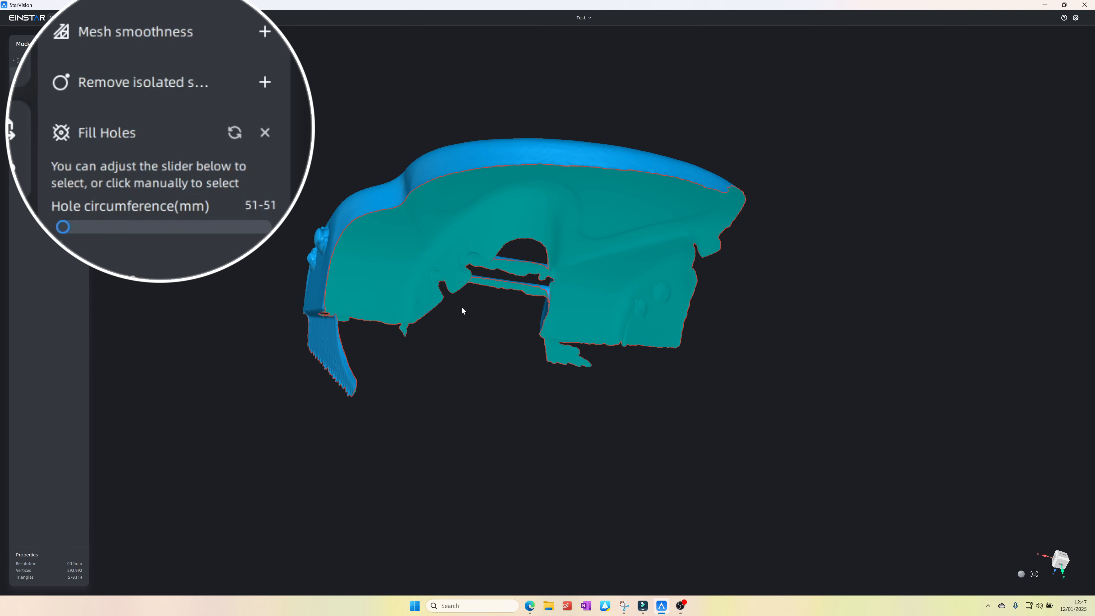
{"action": "left_click_drag", "start_coordinate": [64, 227], "coordinate": [87, 228]}
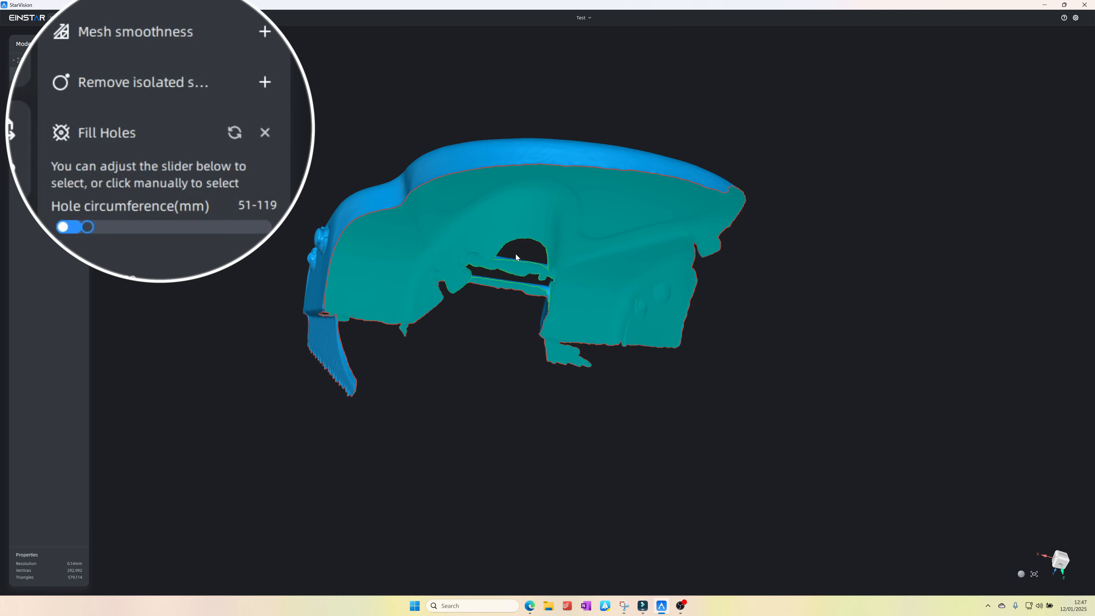
{"action": "mouse_move", "coordinate": [135, 162]}
{"action": "left_mouse_down"}
{"action": "mouse_move", "coordinate": [127, 166]}
{"action": "mouse_move", "coordinate": [201, 167]}
{"action": "mouse_move", "coordinate": [136, 165]}
{"action": "left_mouse_up"}
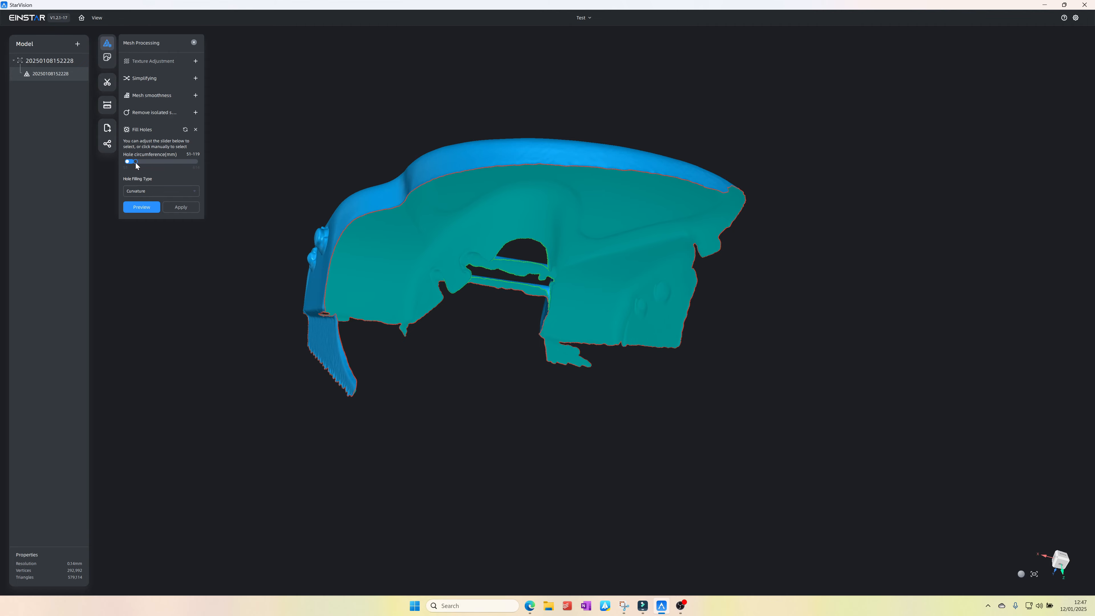
{"action": "right_click_drag", "start_coordinate": [388, 276], "coordinate": [496, 268]}
{"action": "left_click", "coordinate": [107, 43]}
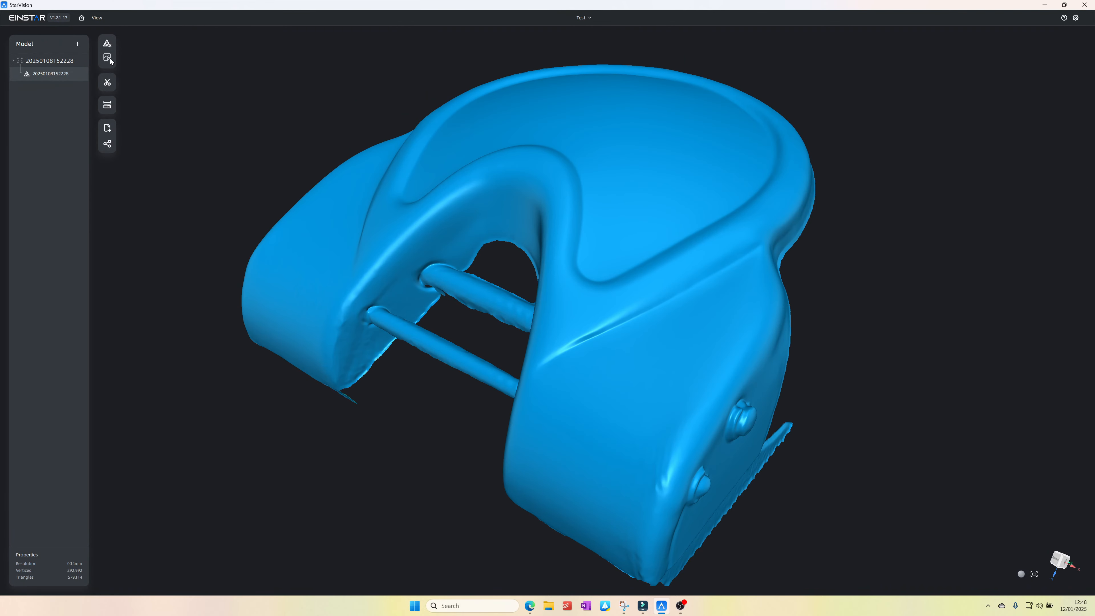
Cut away the stray fragment below the leg without the teal flap, using a polygon selection, and apply the edit to the mesh
{"action": "left_click", "coordinate": [107, 82]}
{"action": "scroll", "coordinate": [290, 340], "scroll_direction": "up", "scroll_amount": 3}
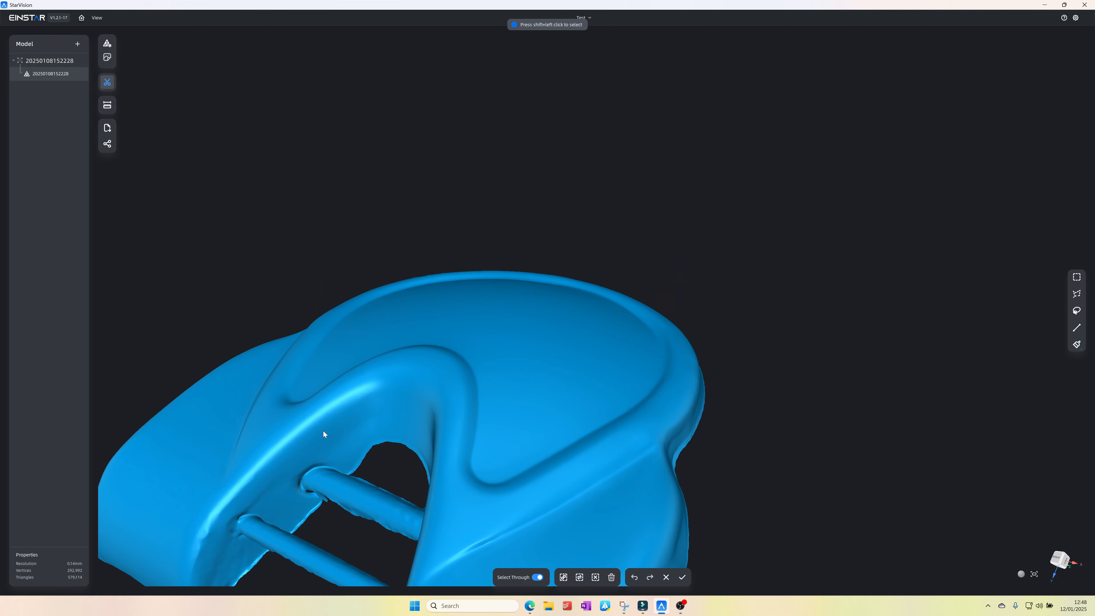
{"action": "middle_click_drag", "start_coordinate": [323, 430], "coordinate": [472, 340]}
{"action": "right_click_drag", "start_coordinate": [472, 340], "coordinate": [1093, 315]}
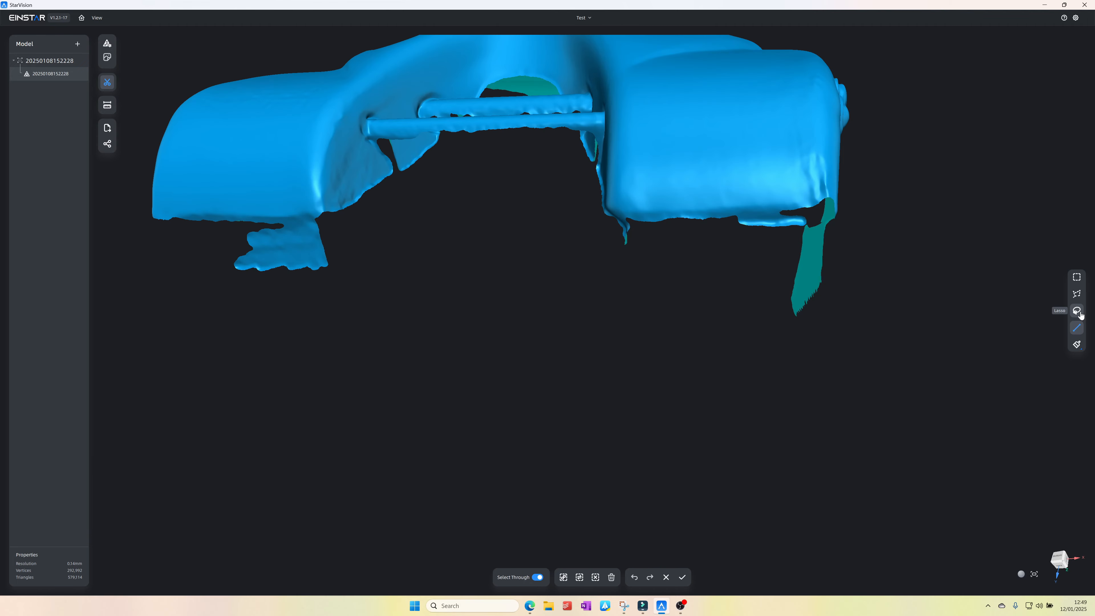
{"action": "left_click", "coordinate": [1076, 293]}
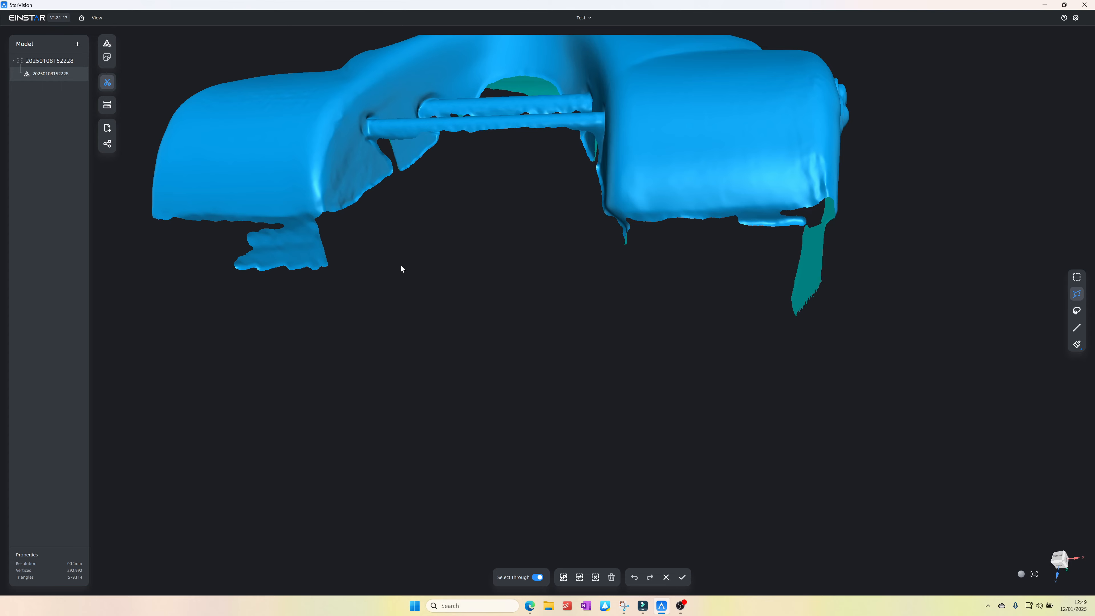
{"action": "left_click", "coordinate": [346, 217]}
{"action": "left_click", "coordinate": [343, 313]}
{"action": "left_click", "coordinate": [211, 288]}
{"action": "double_click", "coordinate": [211, 289]}
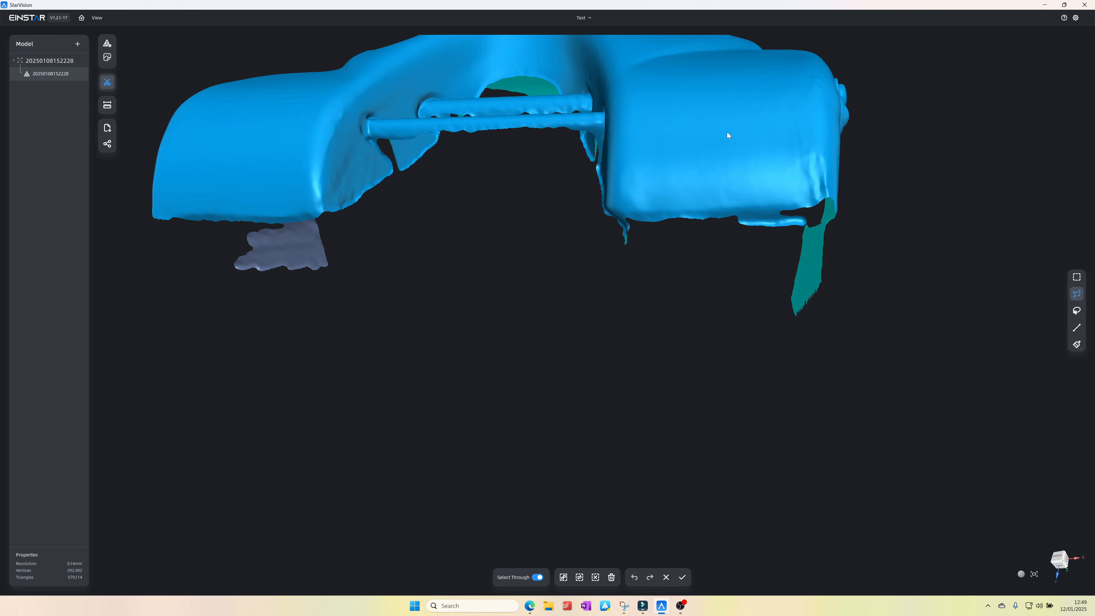
{"action": "key", "text": "Delete"}
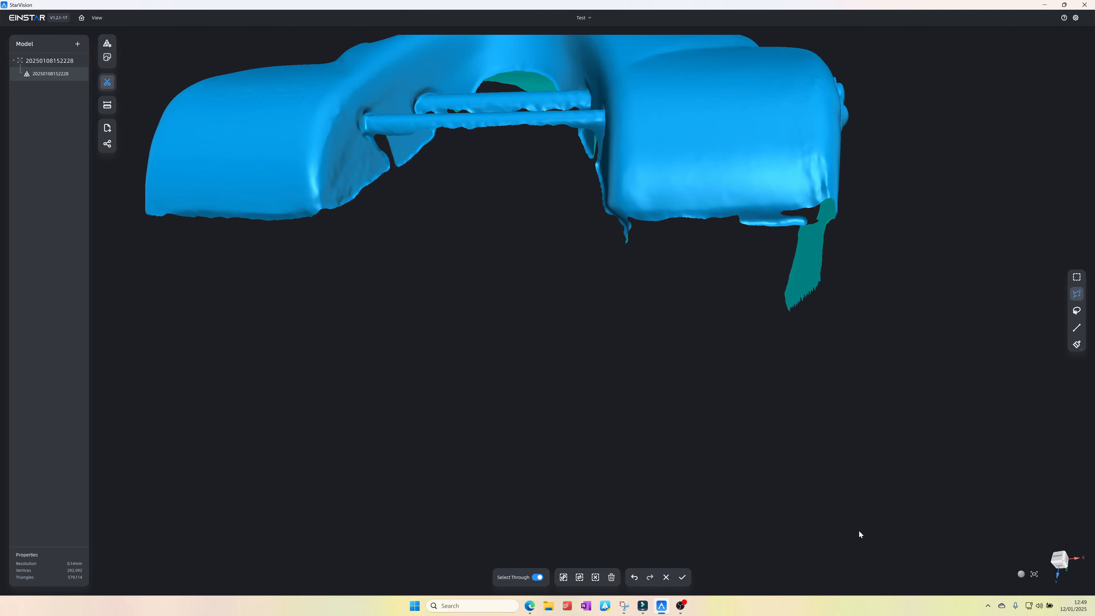
{"action": "left_click", "coordinate": [682, 577]}
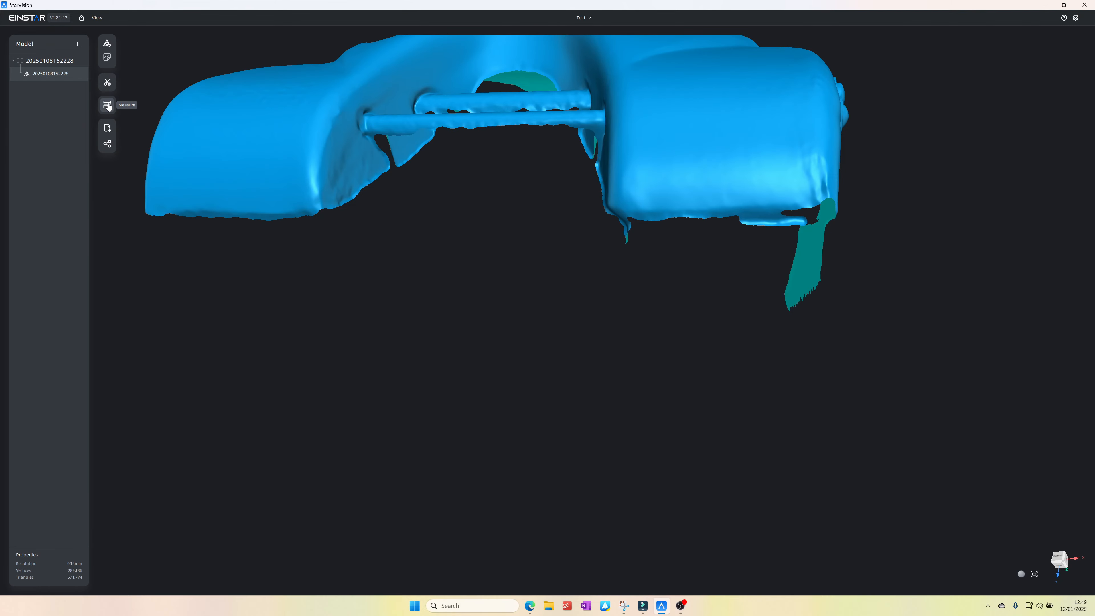
Measure the mesh's bounding box and view it around the whole model
{"action": "left_click", "coordinate": [107, 105]}
{"action": "scroll", "coordinate": [616, 353], "scroll_direction": "up", "scroll_amount": 5}
{"action": "scroll", "coordinate": [640, 323], "scroll_direction": "down", "scroll_amount": 8}
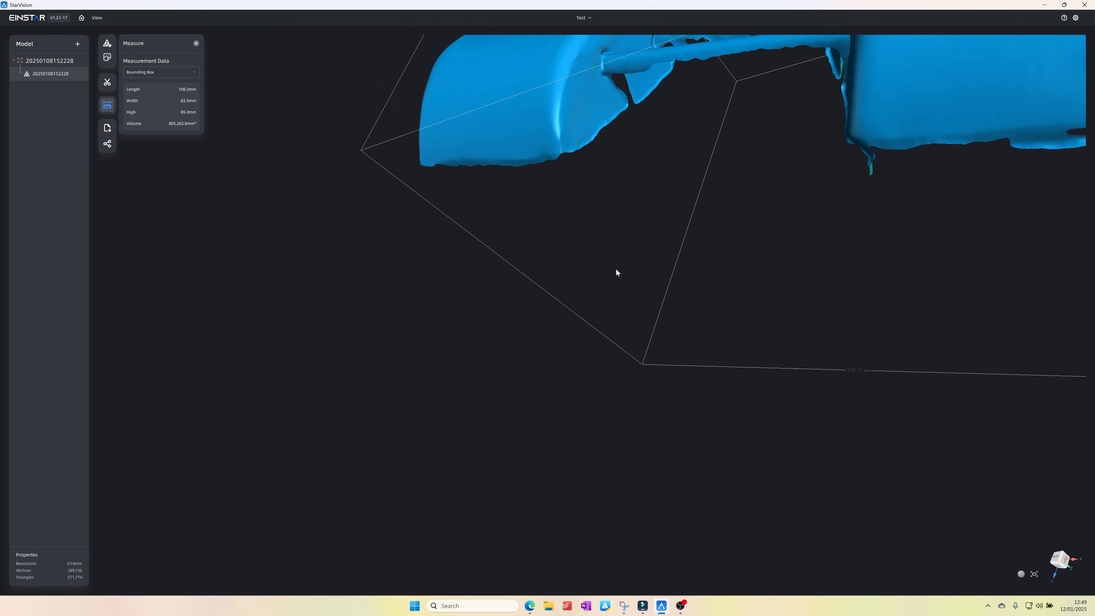
{"action": "mouse_move", "coordinate": [581, 338]}
{"action": "right_mouse_down"}
{"action": "mouse_move", "coordinate": [542, 346]}
{"action": "mouse_move", "coordinate": [433, 248]}
{"action": "mouse_move", "coordinate": [513, 222]}
{"action": "mouse_move", "coordinate": [503, 226]}
{"action": "right_mouse_up"}
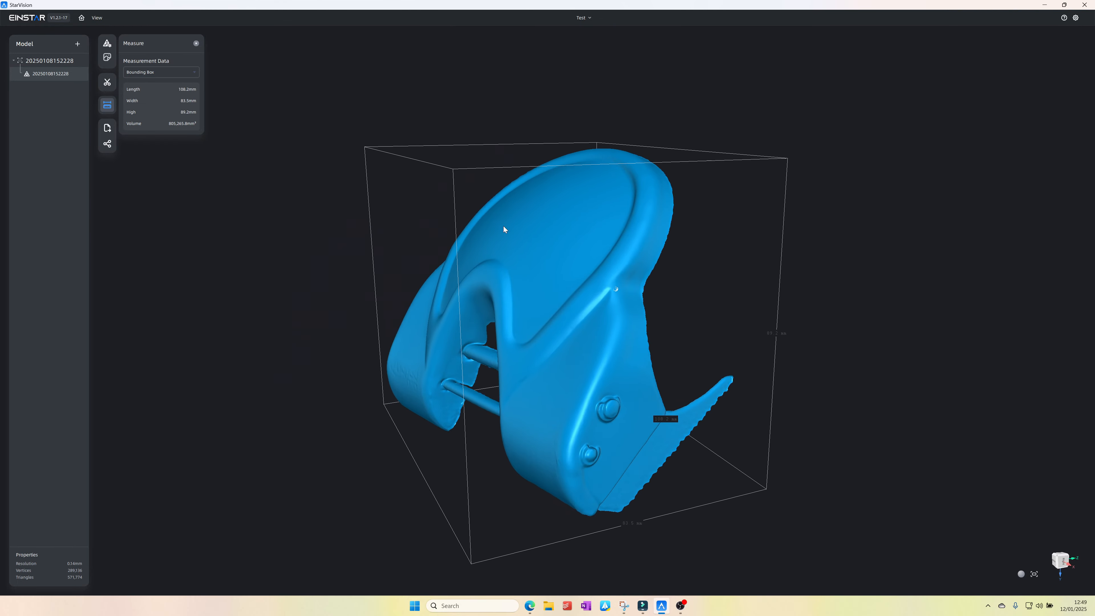
Measure the straight-line and geodesic distance between the outer side faces of the two legs, and close the measurement
{"action": "left_click", "coordinate": [160, 74]}
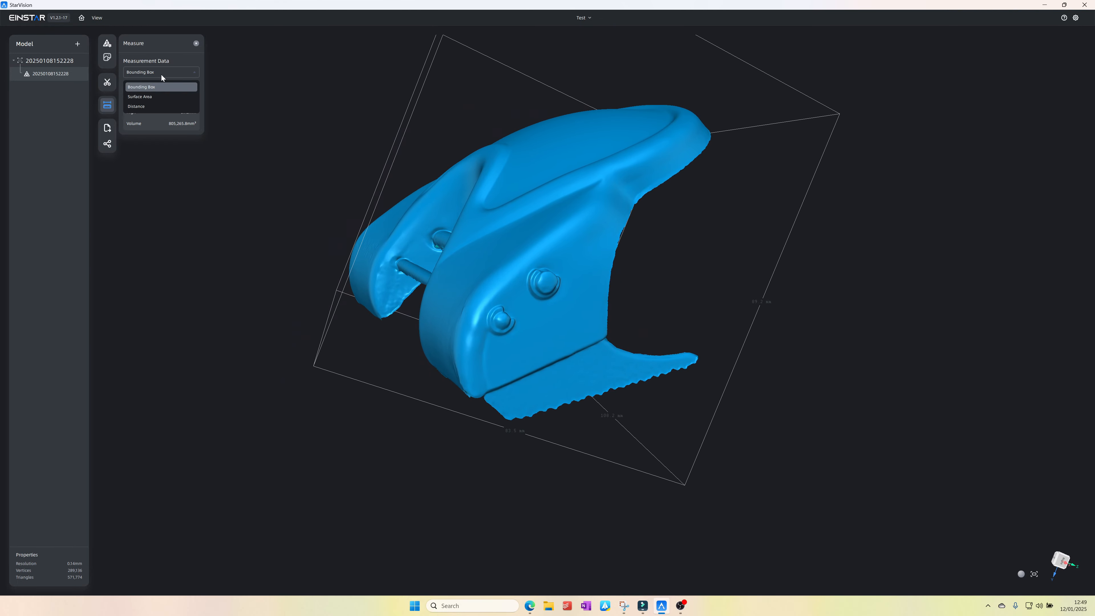
{"action": "left_click", "coordinate": [145, 107]}
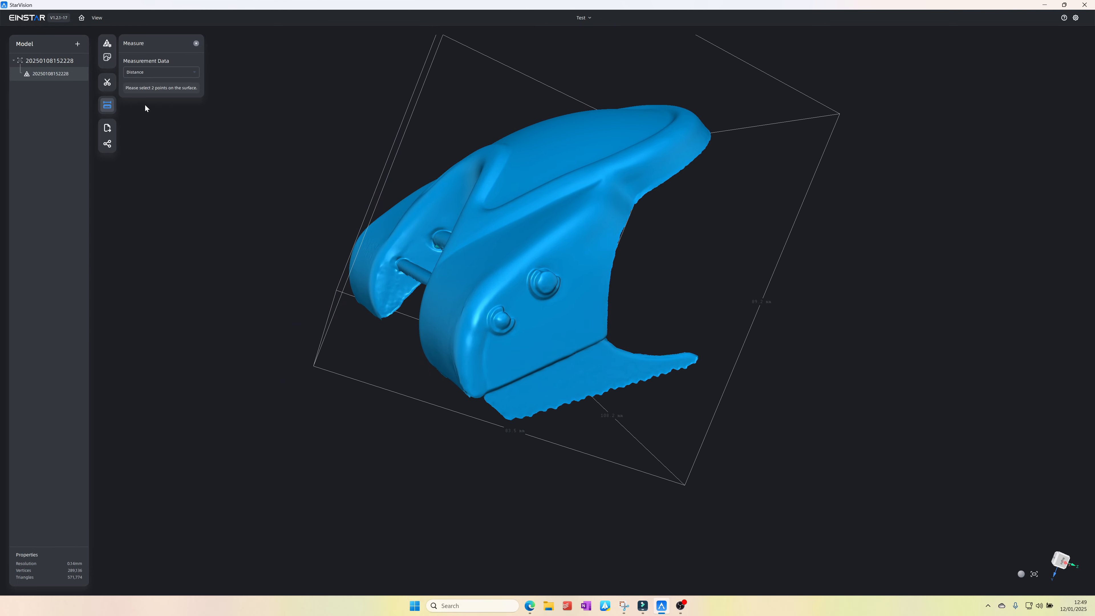
{"action": "left_click", "coordinate": [492, 376]}
{"action": "left_click_drag", "start_coordinate": [320, 355], "coordinate": [839, 161]}
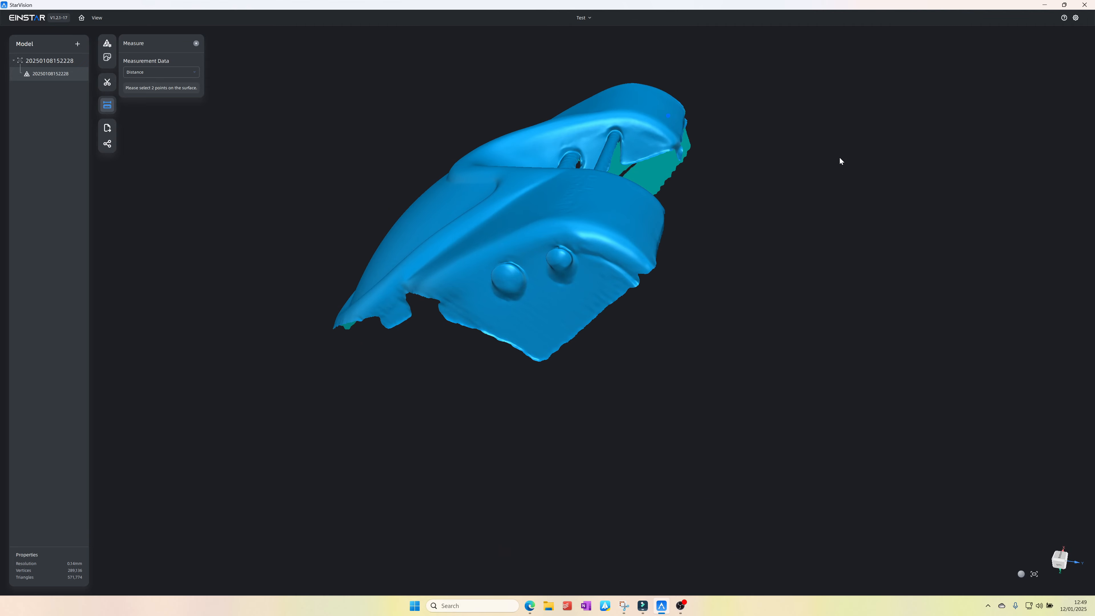
{"action": "left_click", "coordinate": [621, 283]}
{"action": "left_click_drag", "start_coordinate": [713, 257], "coordinate": [205, 100]}
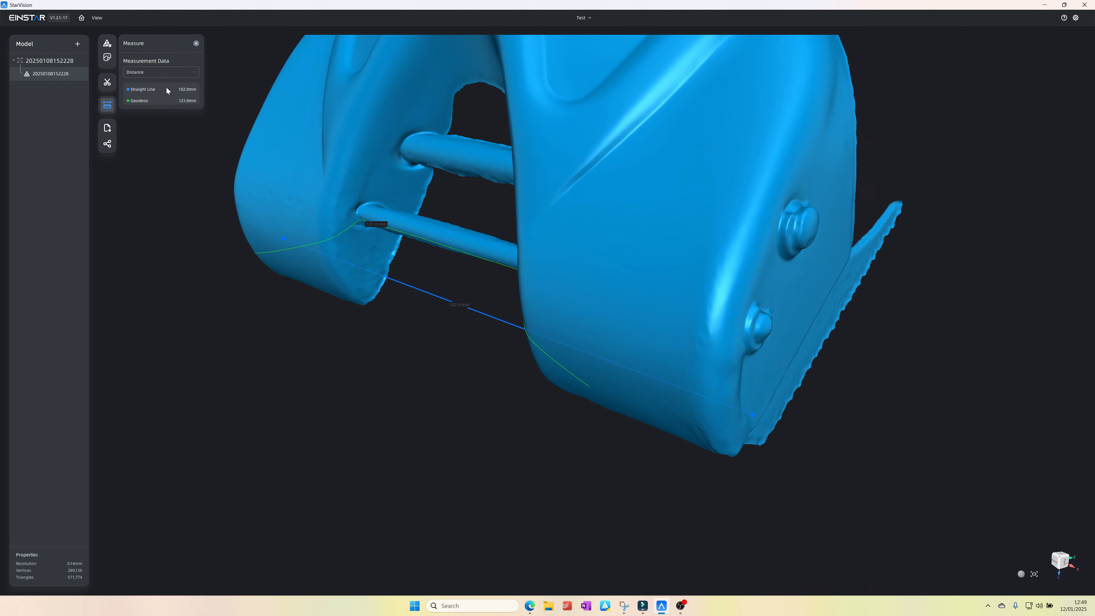
{"action": "left_click", "coordinate": [109, 106]}
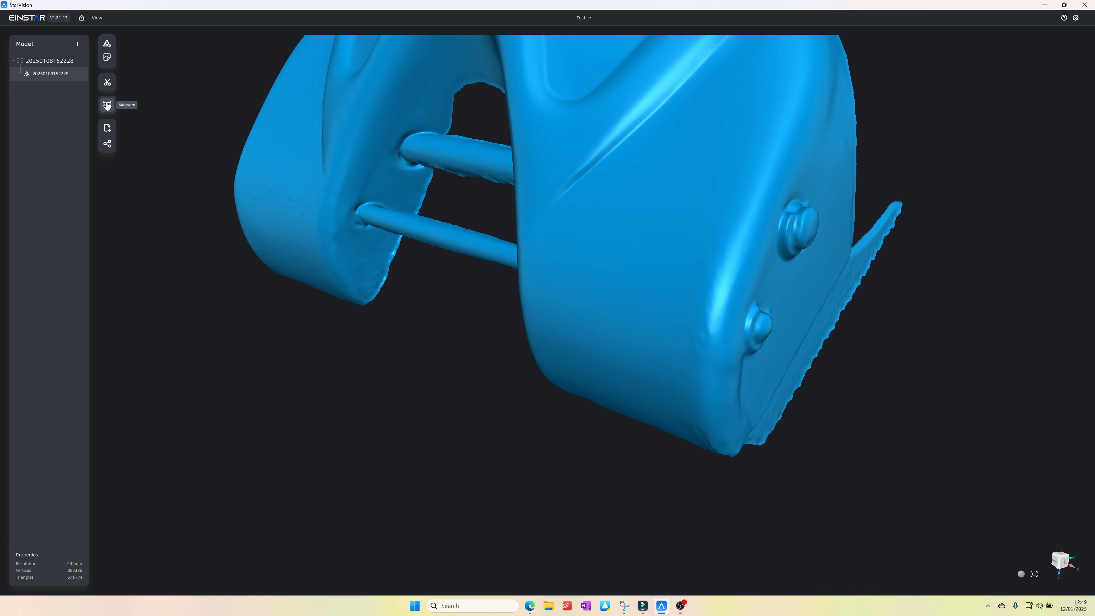
Repeat the distance measurement with points near the pins on both outer side faces, and inspect the measured lines across the gap
{"action": "left_click", "coordinate": [107, 106]}
{"action": "left_click_drag", "start_coordinate": [244, 315], "coordinate": [411, 213]}
{"action": "left_click", "coordinate": [178, 71]}
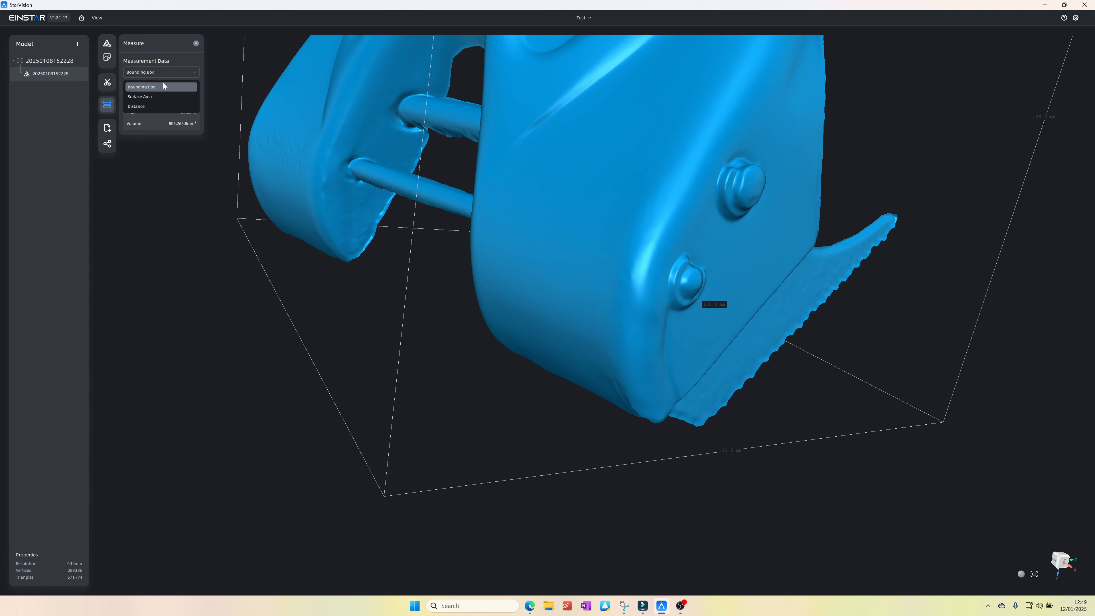
{"action": "left_click", "coordinate": [151, 107]}
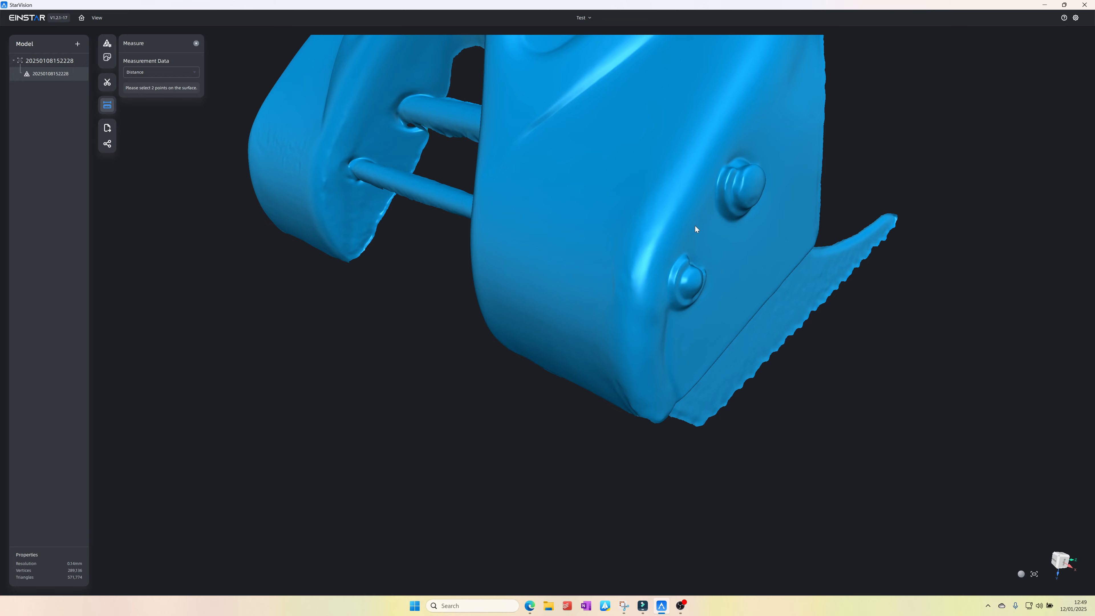
{"action": "left_click_drag", "start_coordinate": [420, 315], "coordinate": [656, 156]}
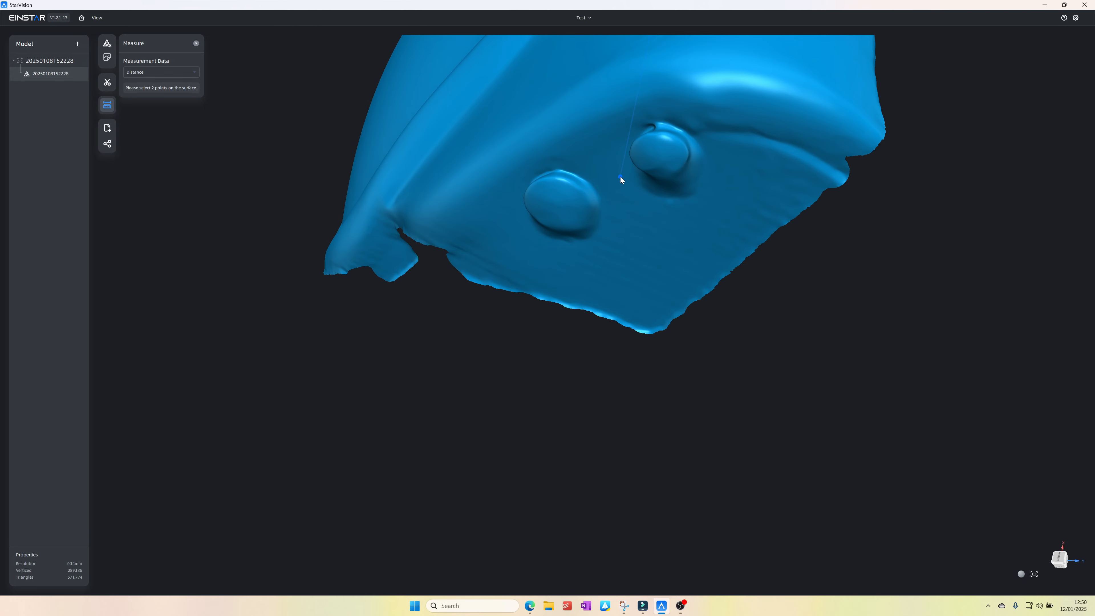
{"action": "left_click", "coordinate": [620, 177]}
{"action": "left_click_drag", "start_coordinate": [826, 295], "coordinate": [454, 499]}
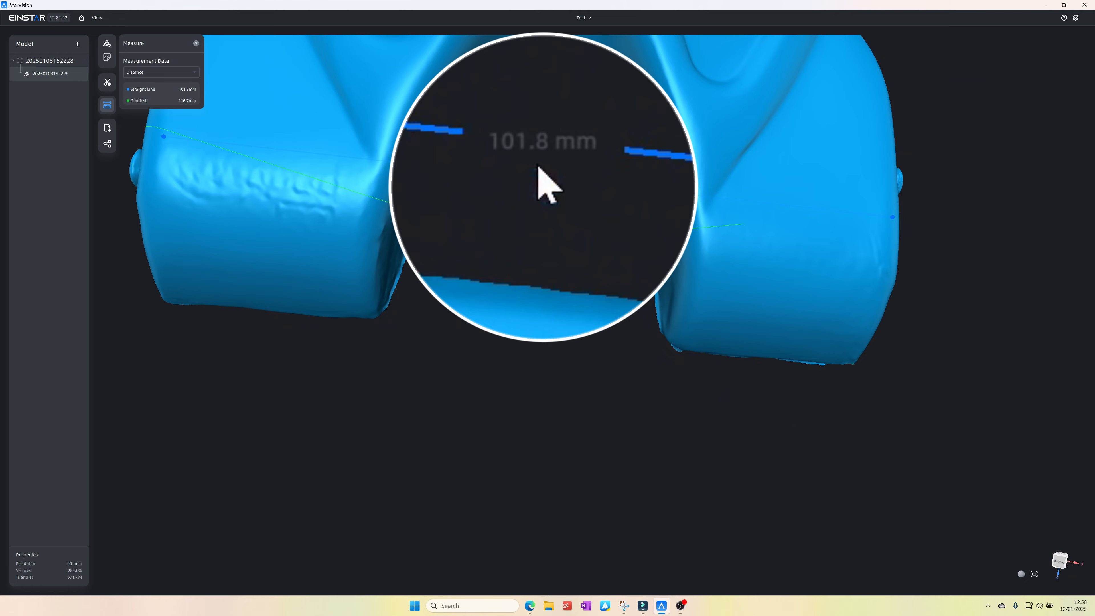
{"action": "left_click_drag", "start_coordinate": [543, 183], "coordinate": [488, 312]}
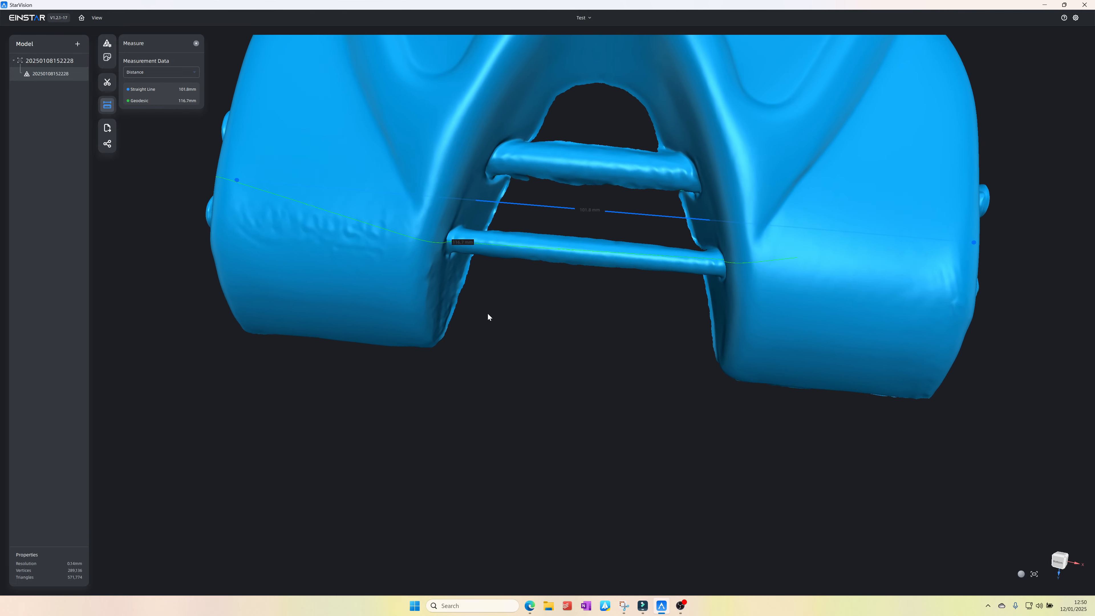
{"action": "scroll", "coordinate": [487, 312], "scroll_direction": "up", "scroll_amount": 5}
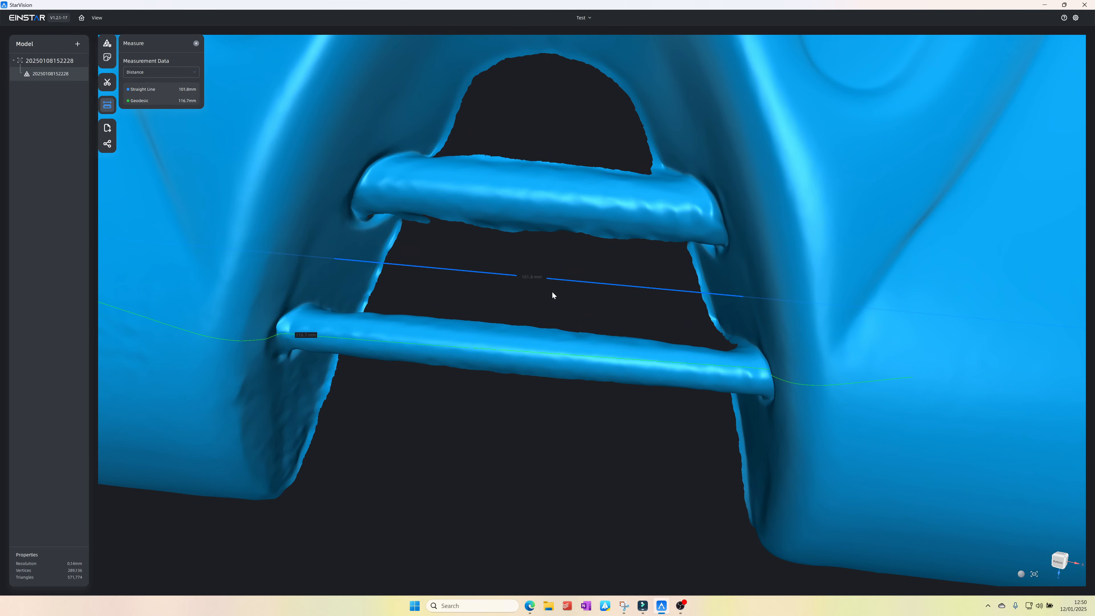
{"action": "left_click_drag", "start_coordinate": [552, 295], "coordinate": [577, 227]}
{"action": "scroll", "coordinate": [578, 228], "scroll_direction": "down", "scroll_amount": 5}
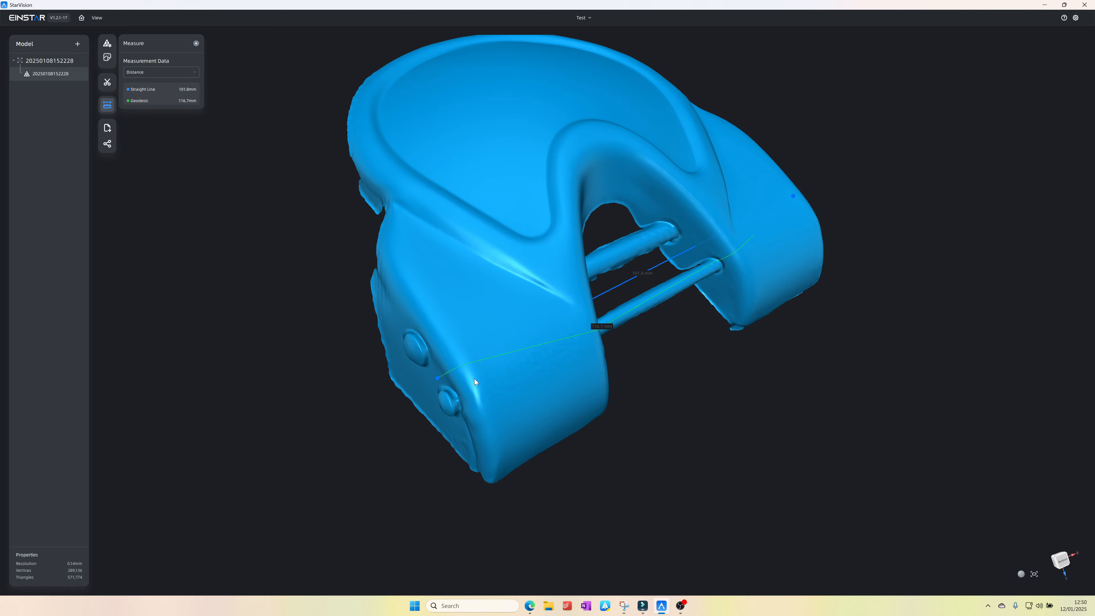
{"action": "right_click_drag", "start_coordinate": [660, 302], "coordinate": [345, 155]}
Measure the surface area of a polygon-selected region around the side pins, clear the selection and close the measurement
{"action": "left_click", "coordinate": [174, 73]}
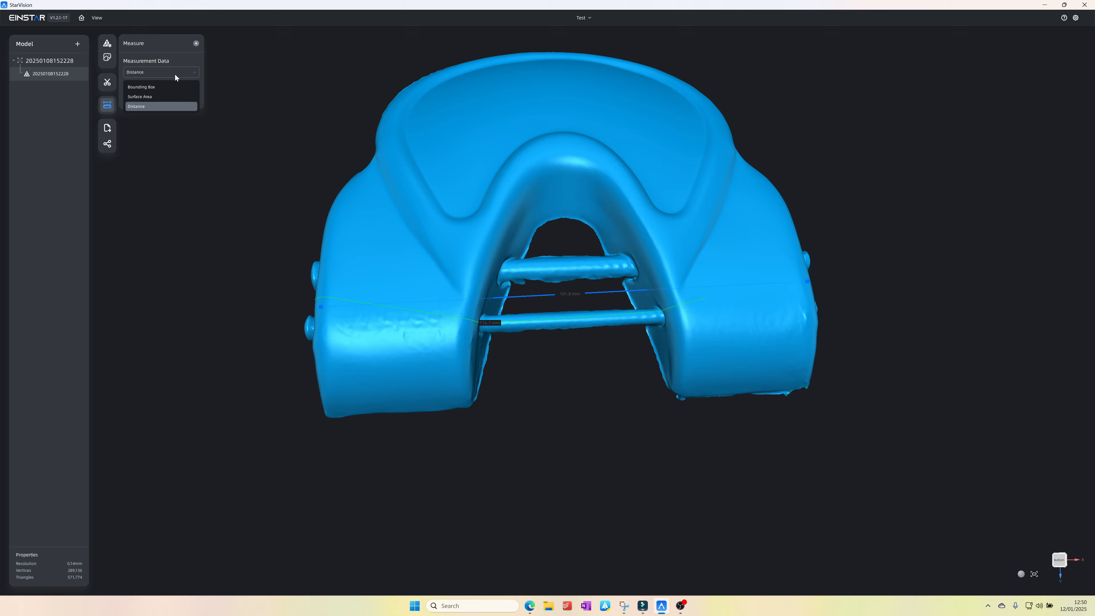
{"action": "left_click", "coordinate": [156, 97]}
{"action": "right_click_drag", "start_coordinate": [221, 292], "coordinate": [386, 257]}
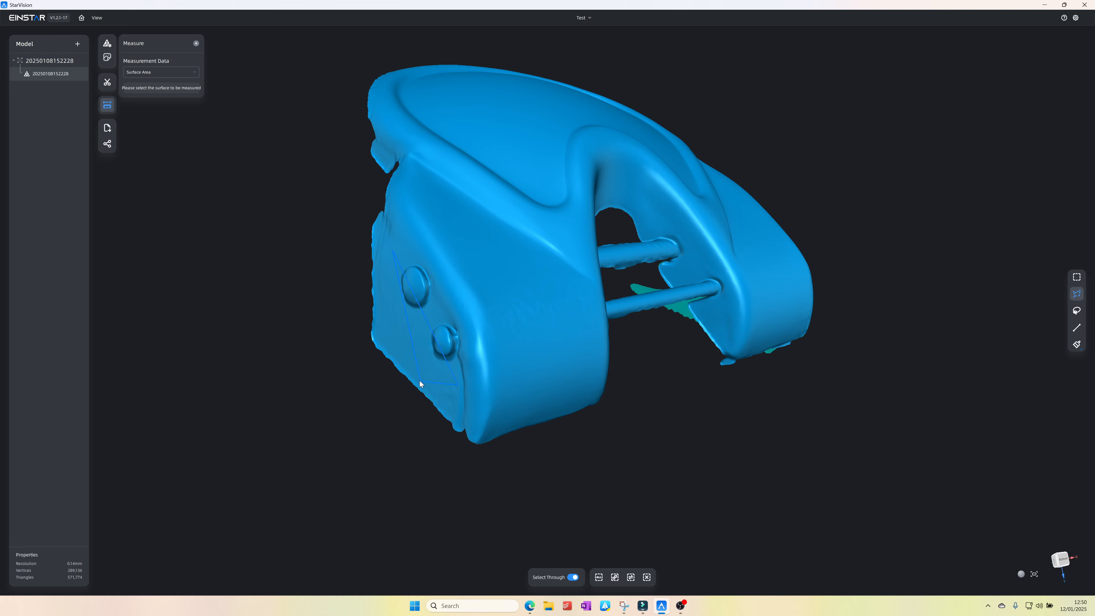
{"action": "left_click", "coordinate": [380, 329]}
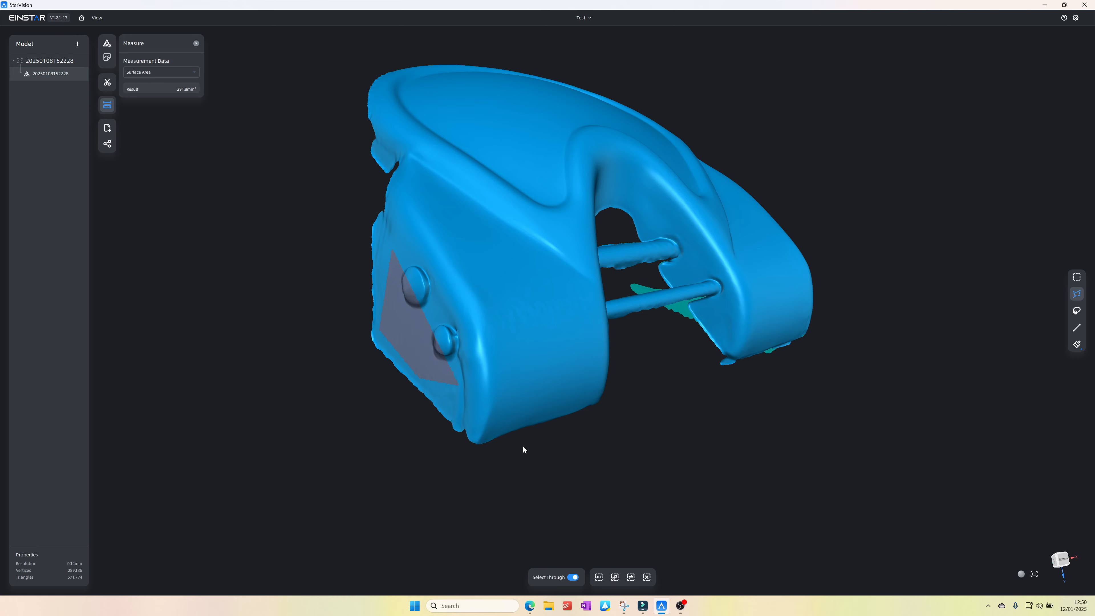
{"action": "left_click", "coordinate": [647, 577]}
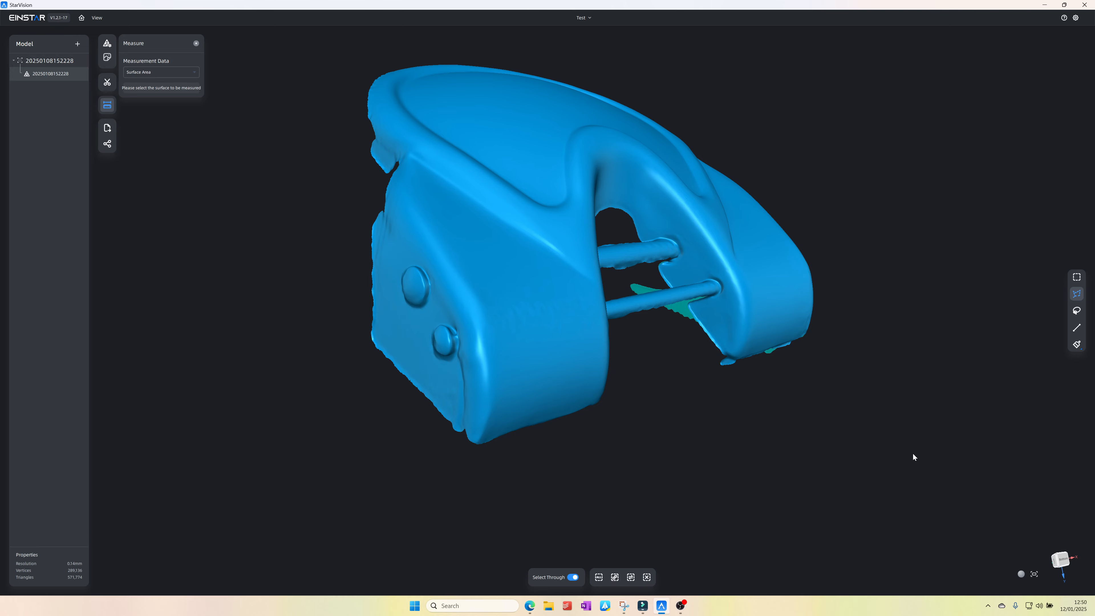
{"action": "left_click", "coordinate": [107, 105]}
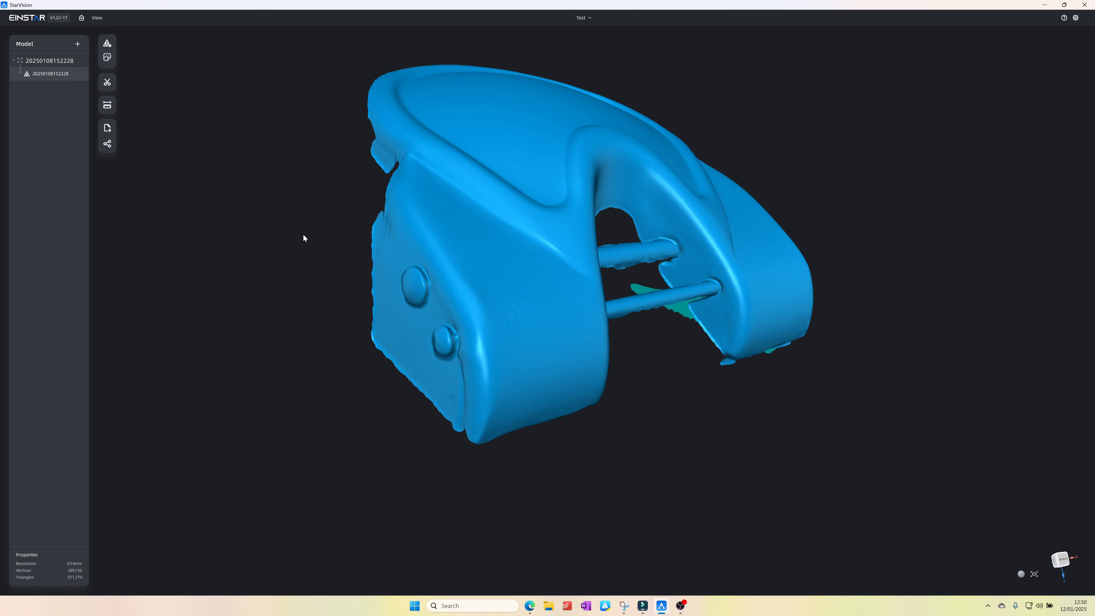
Export the mesh as an .stl file named test to the Desktop
{"action": "right_click_drag", "start_coordinate": [342, 237], "coordinate": [488, 385]}
{"action": "middle_click_drag", "start_coordinate": [488, 385], "coordinate": [456, 362]}
{"action": "scroll", "coordinate": [455, 361], "scroll_direction": "up", "scroll_amount": 2}
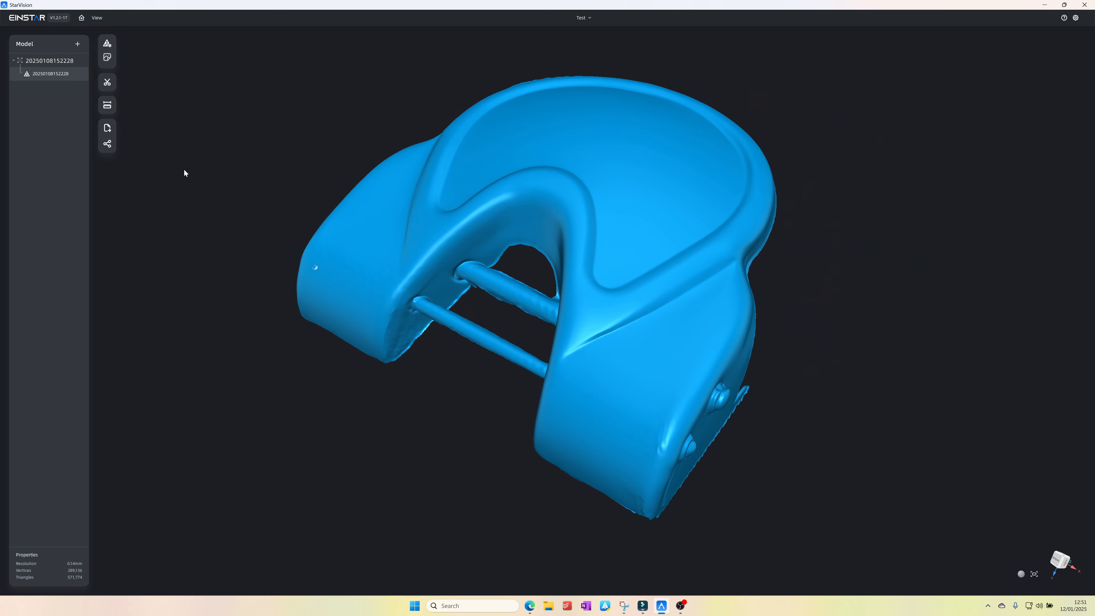
{"action": "left_click", "coordinate": [108, 129]}
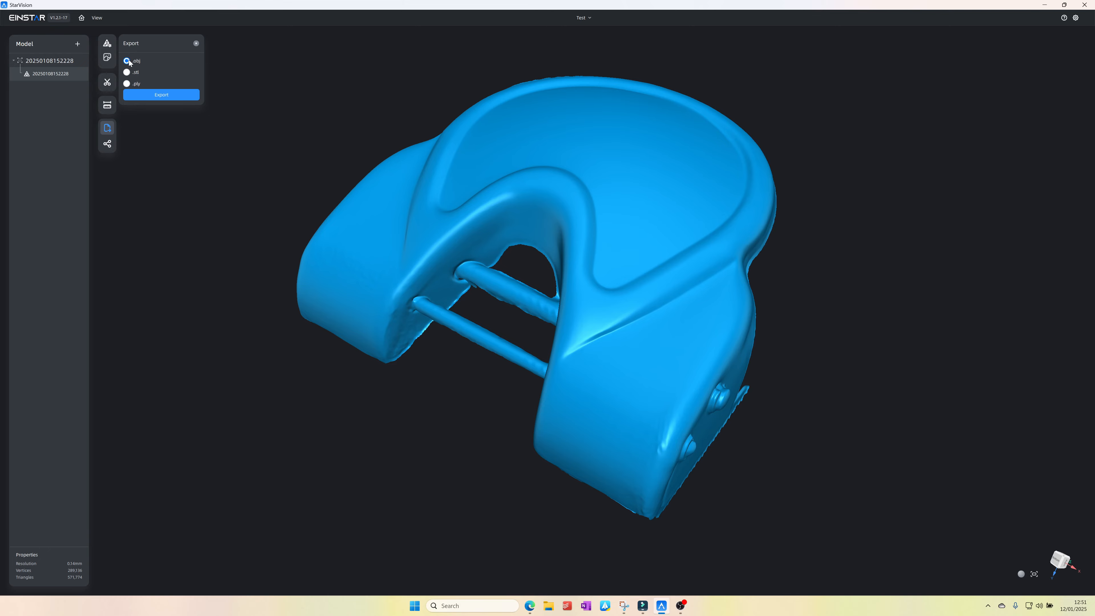
{"action": "left_click", "coordinate": [126, 72]}
{"action": "left_click", "coordinate": [161, 94]}
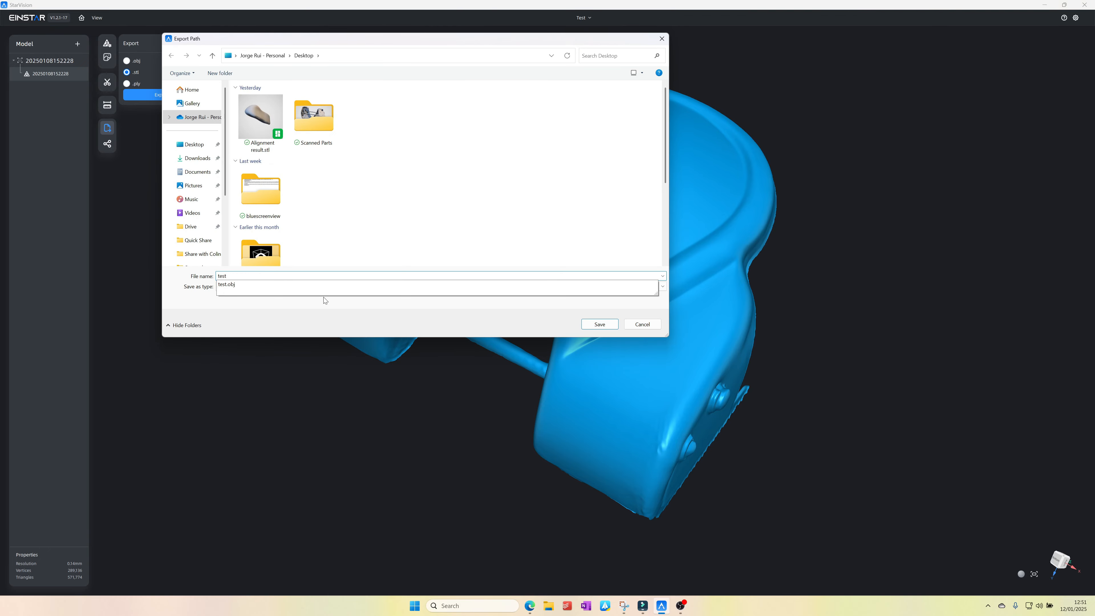
{"action": "left_click", "coordinate": [599, 324]}
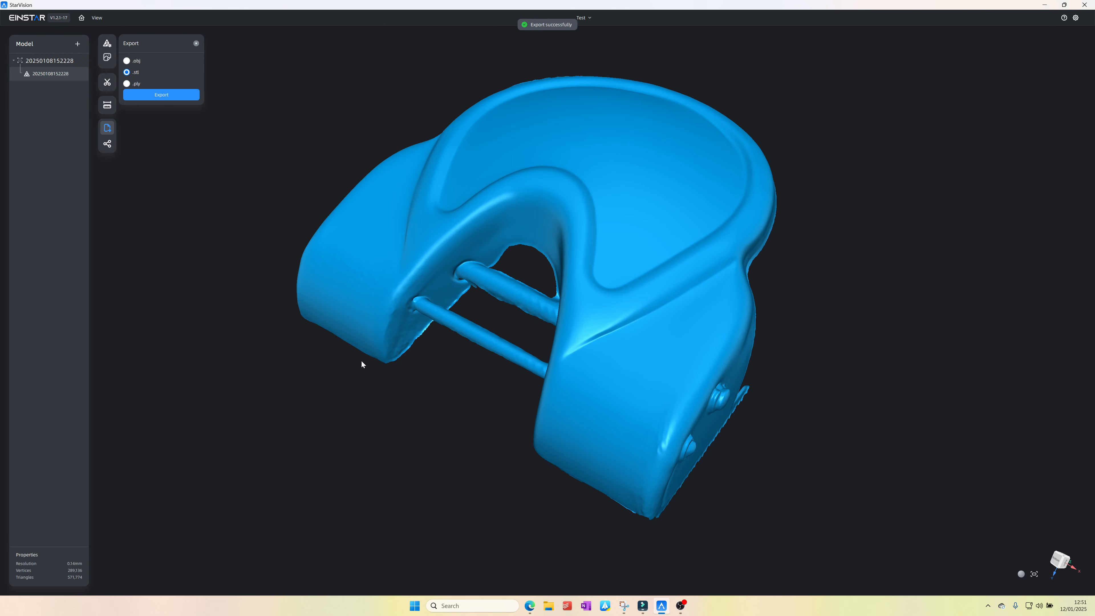
Close the sharing options and rename the point cloud as Furador
{"action": "left_click", "coordinate": [107, 144]}
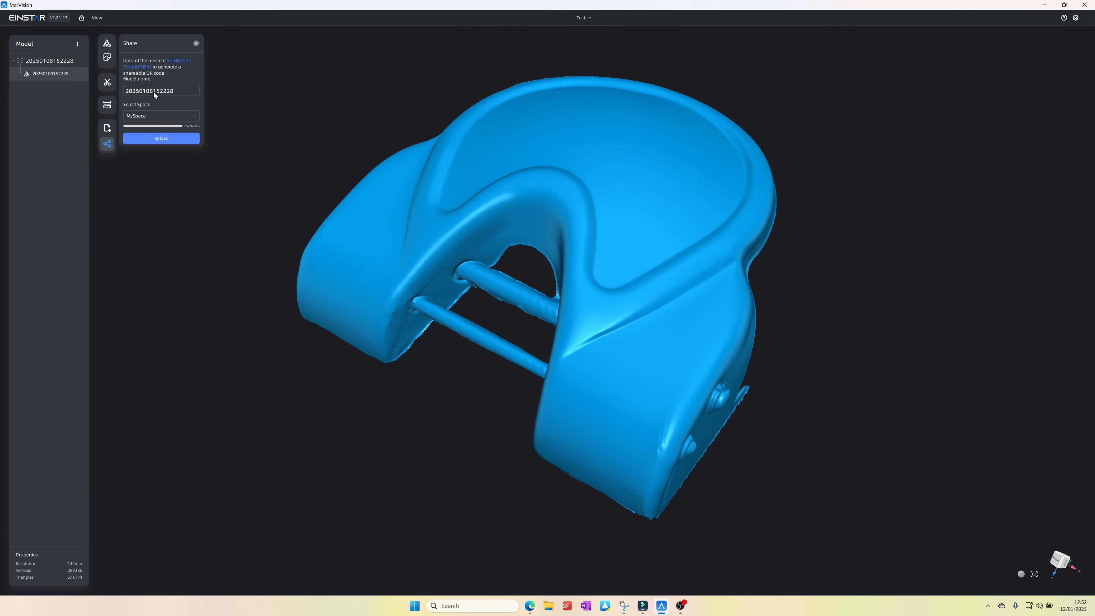
{"action": "left_click", "coordinate": [240, 99]}
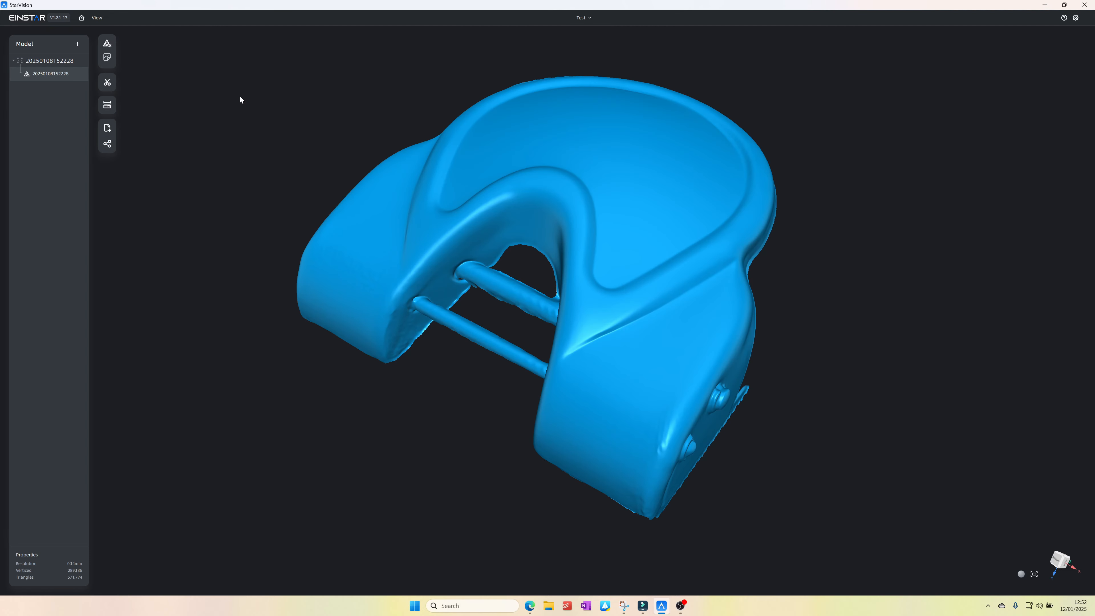
{"action": "left_click", "coordinate": [51, 60]}
{"action": "right_click", "coordinate": [51, 62]}
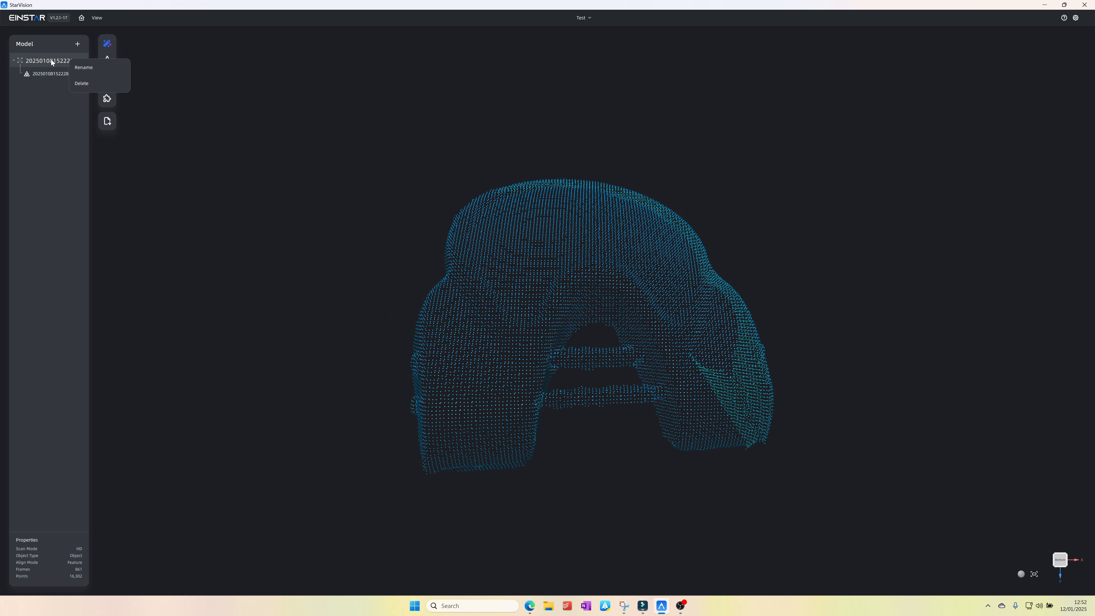
{"action": "left_click", "coordinate": [73, 68]}
{"action": "key", "text": "ctrl+a"}
{"action": "type", "text": "Furads"}
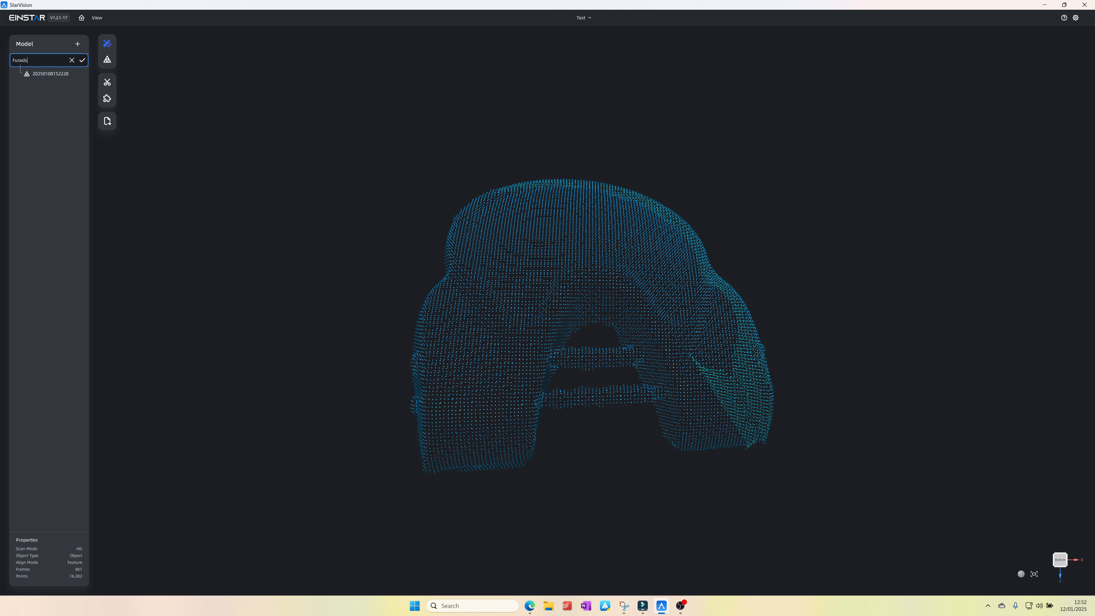
{"action": "key", "text": "Return"}
Upload the Furador mesh to MySpace to copy its share link, and return to the workspace overview
{"action": "left_click", "coordinate": [41, 74]}
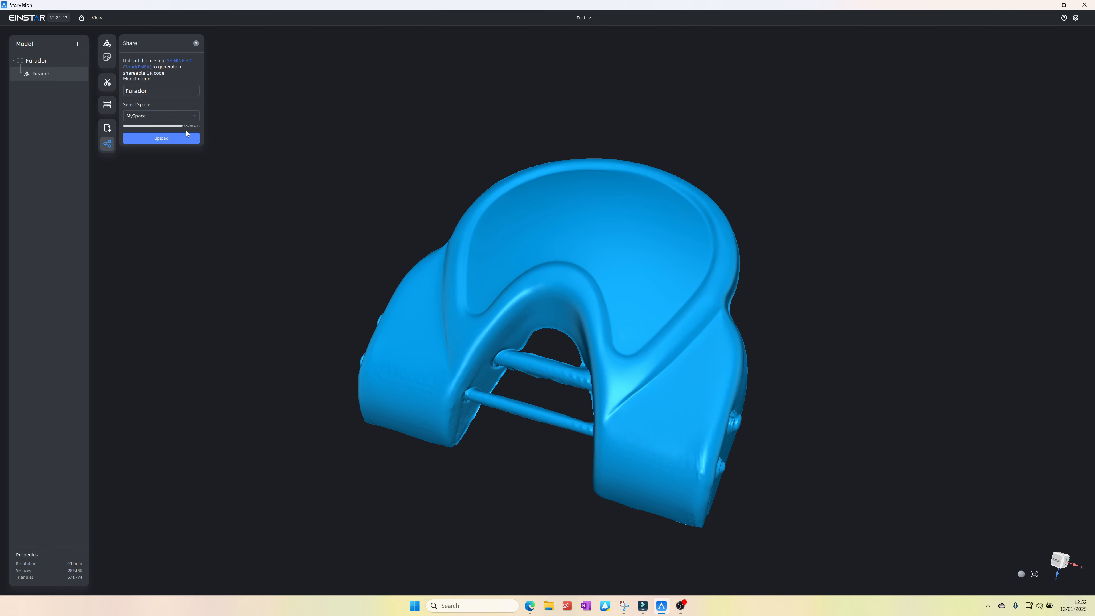
{"action": "left_click", "coordinate": [195, 137]}
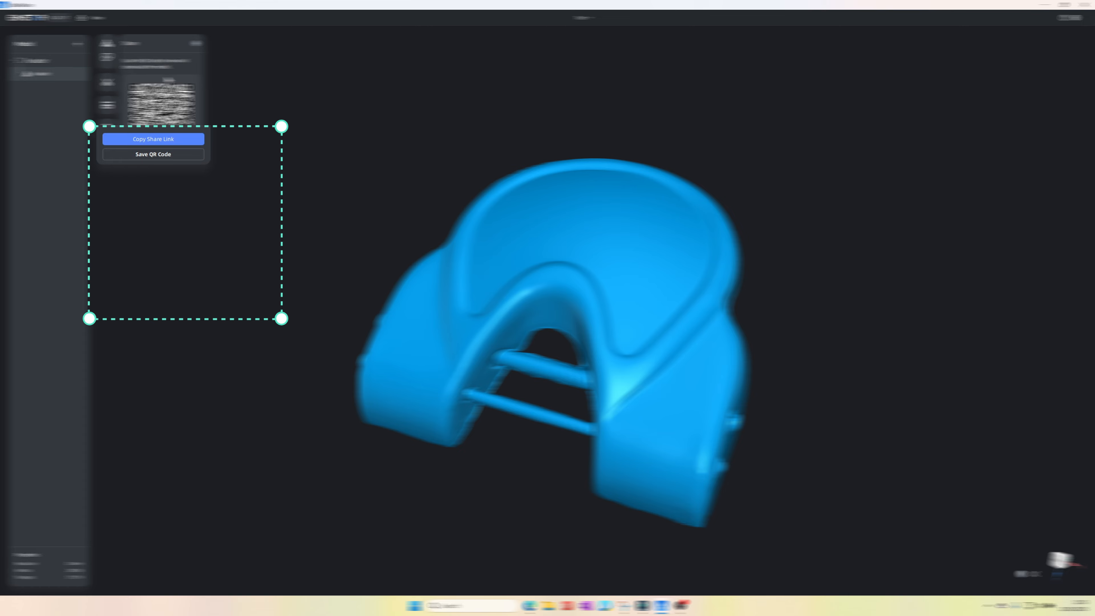
{"action": "left_click", "coordinate": [170, 139]}
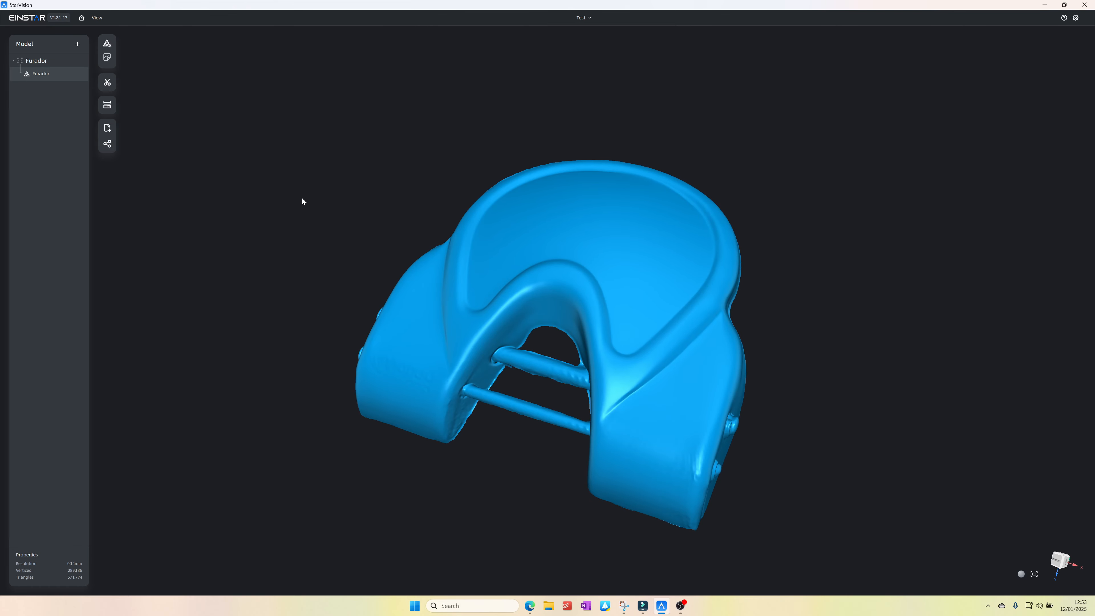
{"action": "left_click_drag", "start_coordinate": [302, 198], "coordinate": [294, 206]}
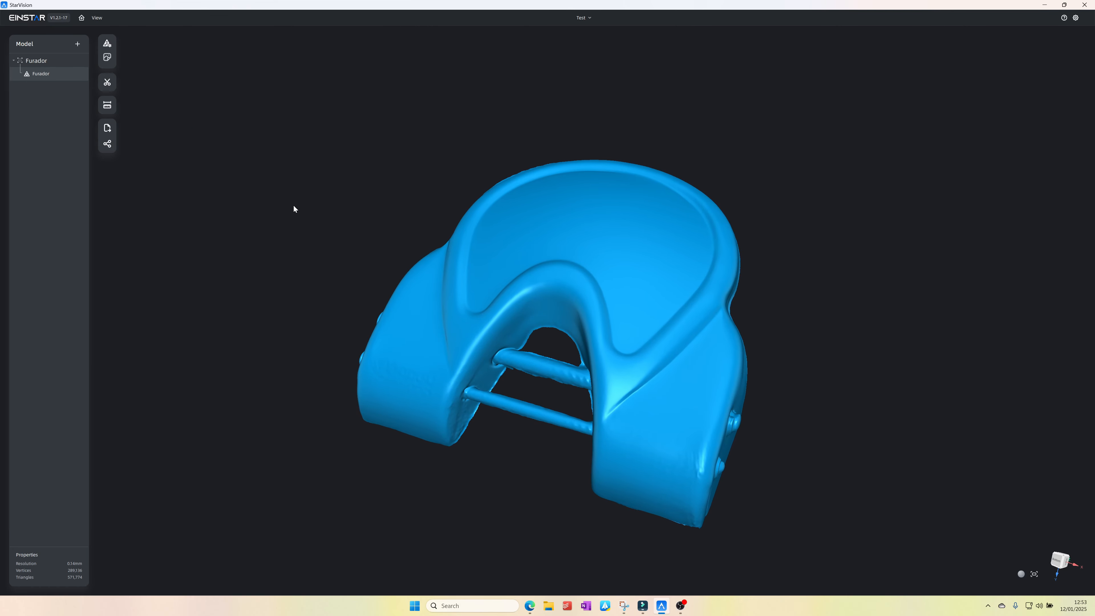
{"action": "left_click", "coordinate": [81, 18]}
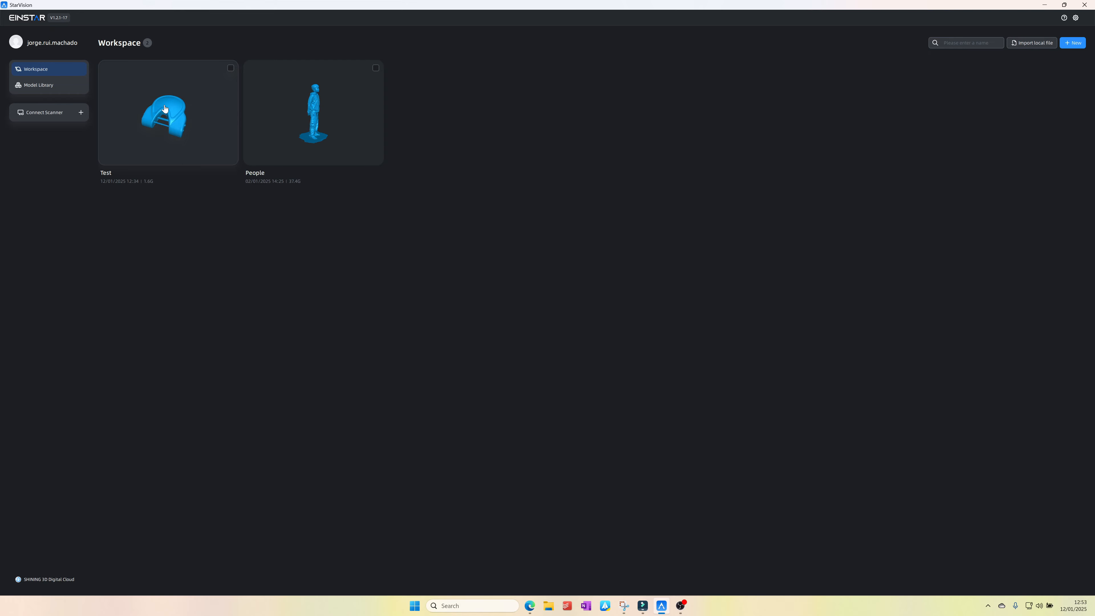
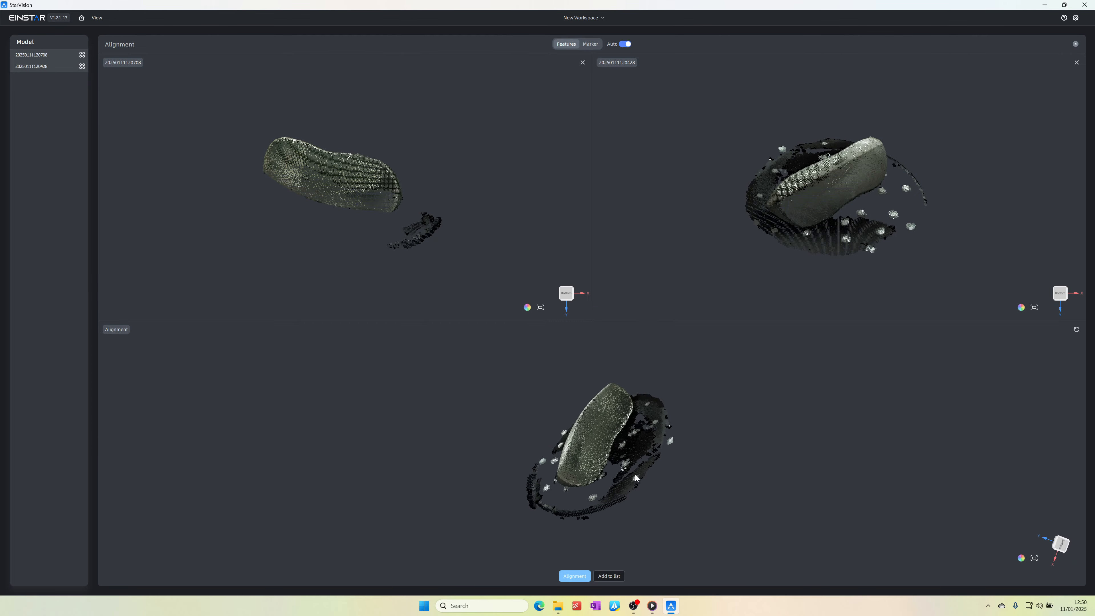
Add the aligned point cloud to the model list, inspect the alignment result and close the alignment
{"action": "left_click", "coordinate": [609, 576]}
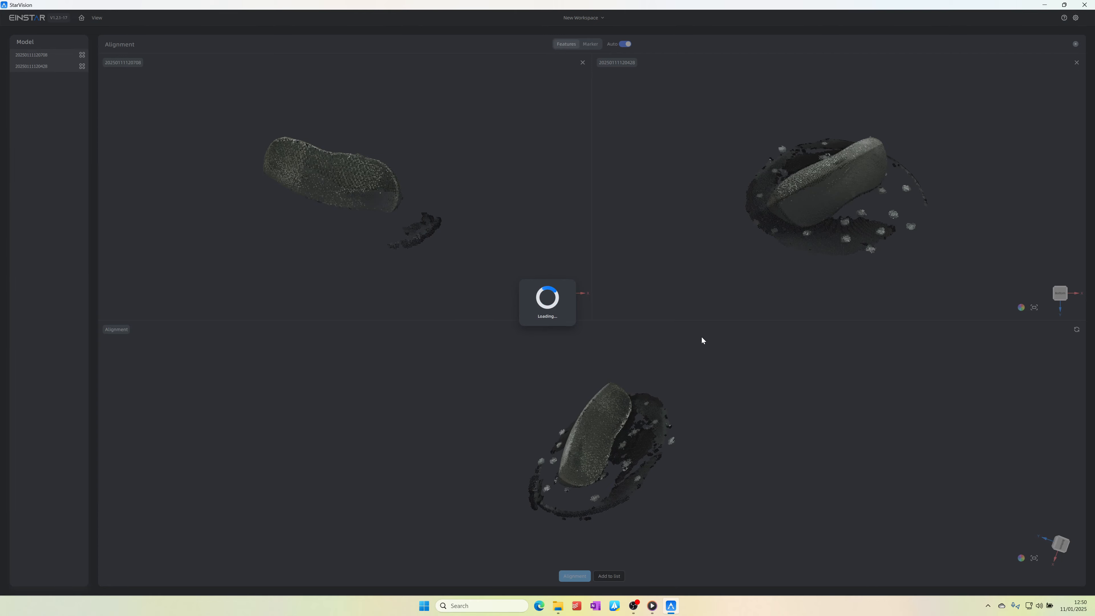
{"action": "left_click", "coordinate": [25, 77]}
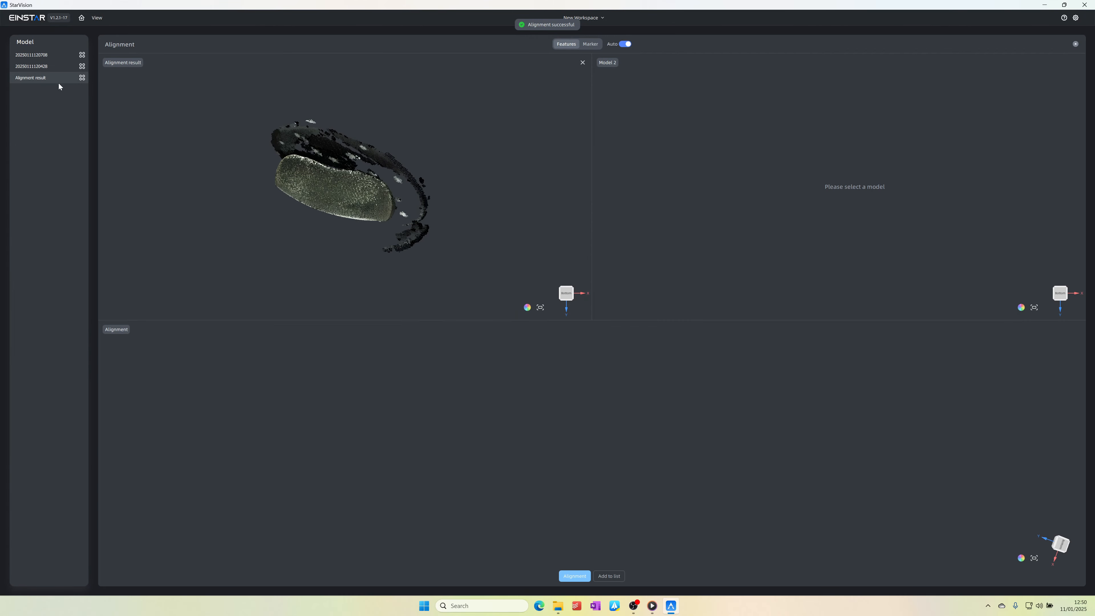
{"action": "left_click_drag", "start_coordinate": [347, 274], "coordinate": [613, 119]}
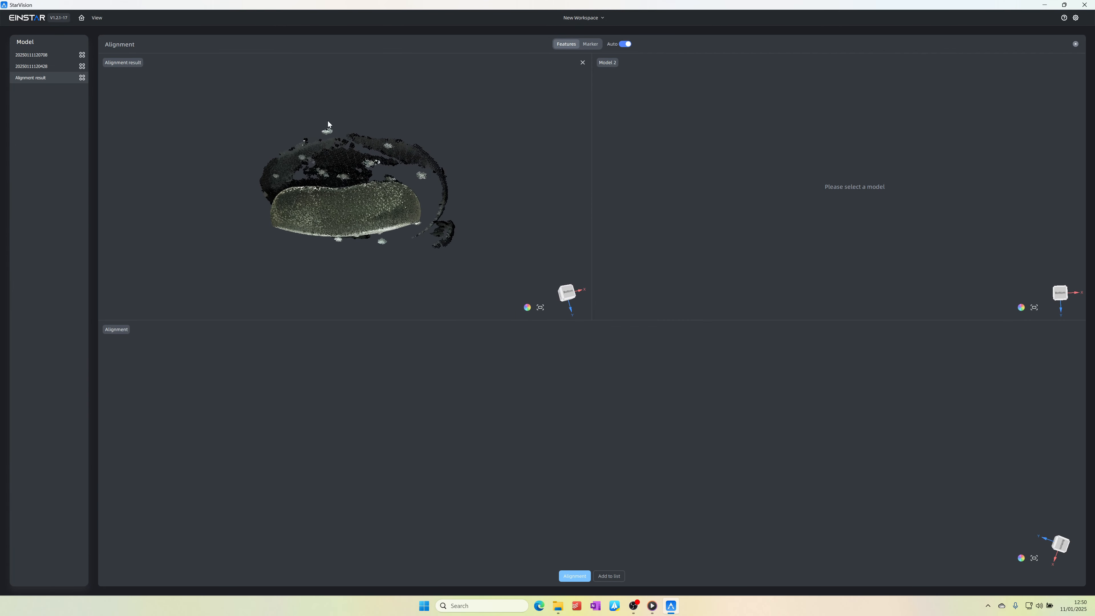
{"action": "left_click", "coordinate": [1074, 43]}
{"action": "left_click_drag", "start_coordinate": [190, 155], "coordinate": [569, 355]}
Generate a mesh from the alignment result at the recommended 0.27 mm resolution, with smoothing at None and marker hole filling off
{"action": "left_click", "coordinate": [107, 59]}
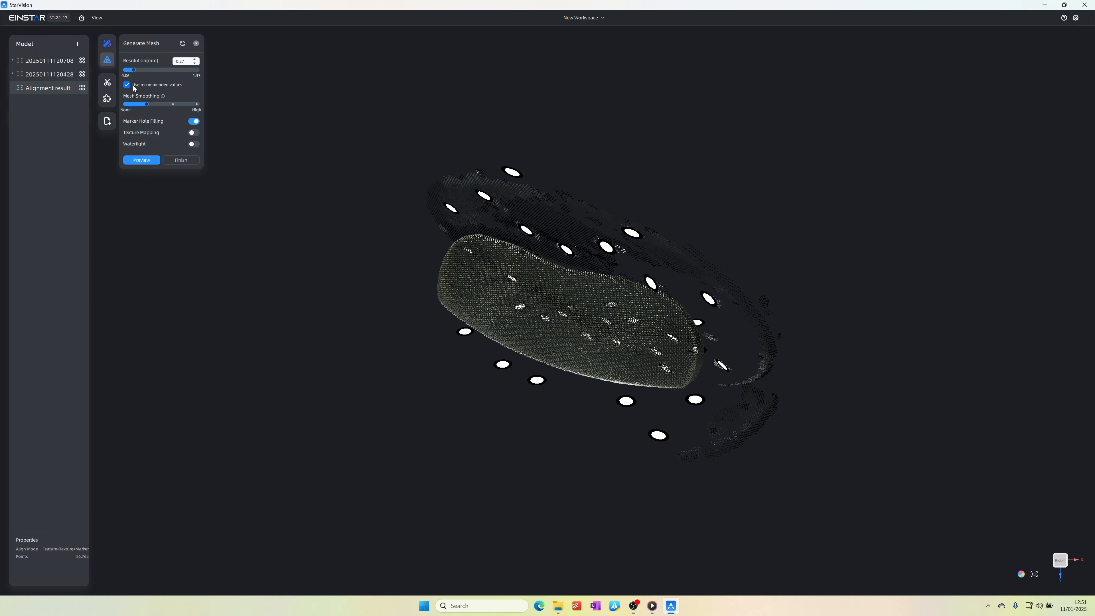
{"action": "left_click_drag", "start_coordinate": [145, 107], "coordinate": [122, 105]}
{"action": "left_click", "coordinate": [144, 160]}
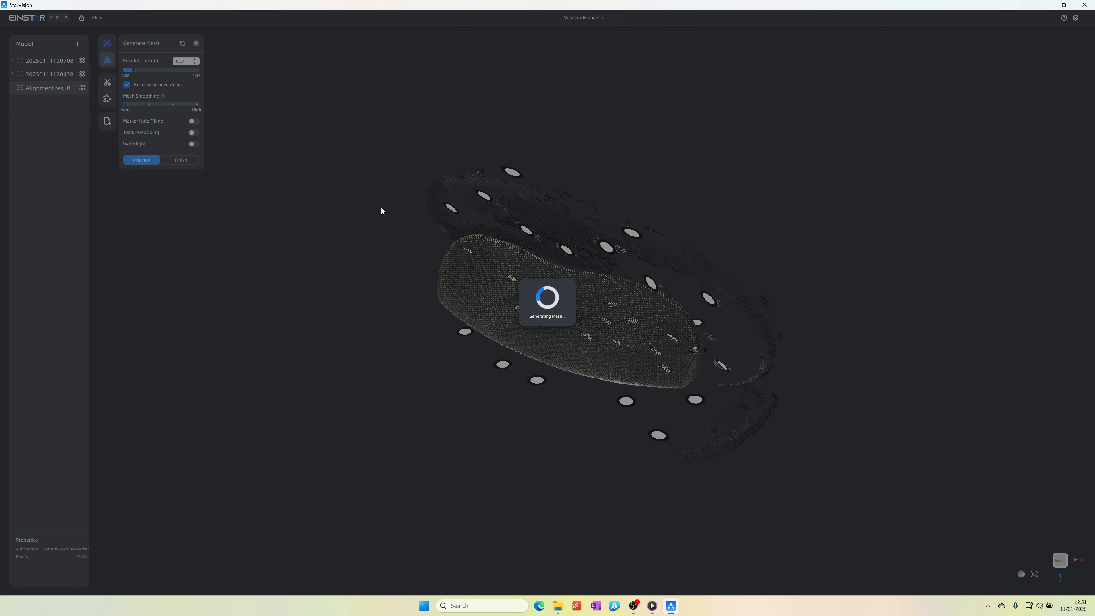
{"action": "left_click_drag", "start_coordinate": [380, 211], "coordinate": [639, 359]}
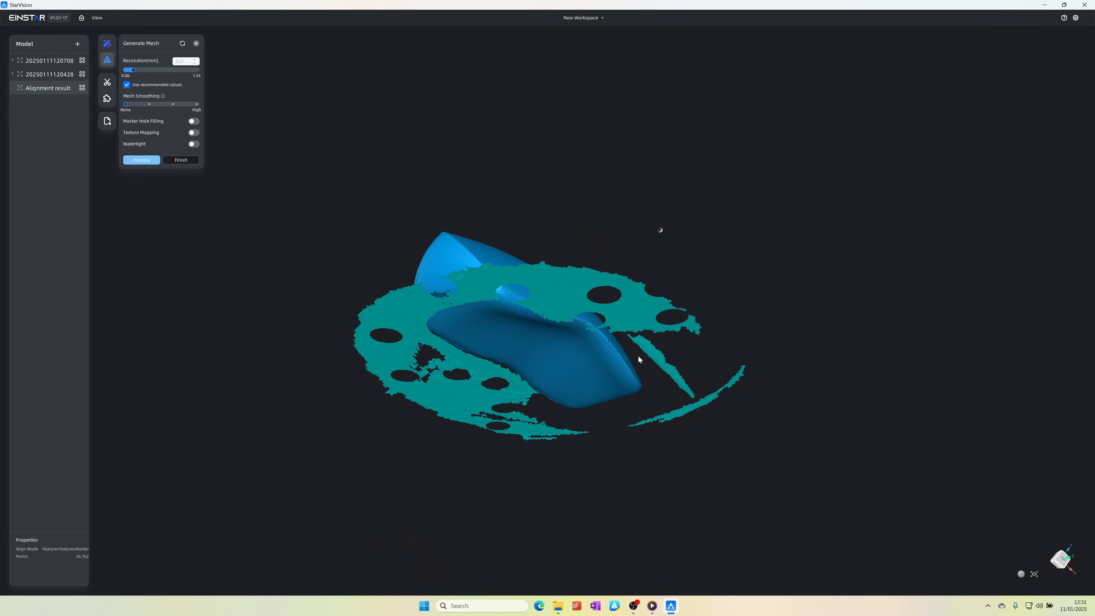
{"action": "left_click", "coordinate": [184, 162]}
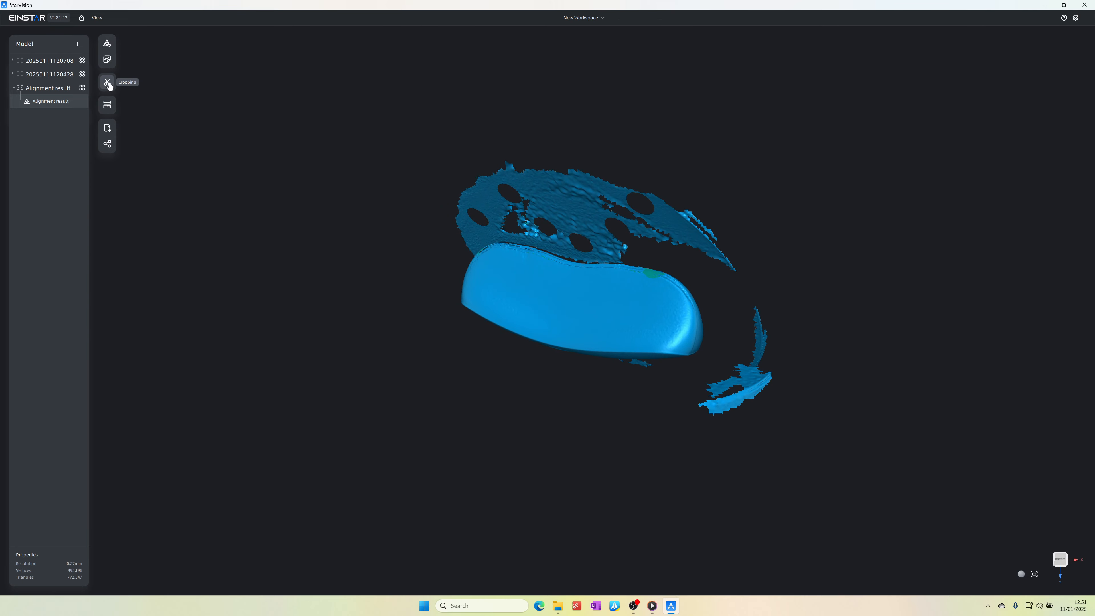
Crop the surrounding base by lassoing a patch of the part, extending to its connected domain, inverting the selection and deleting it
{"action": "left_click", "coordinate": [107, 82]}
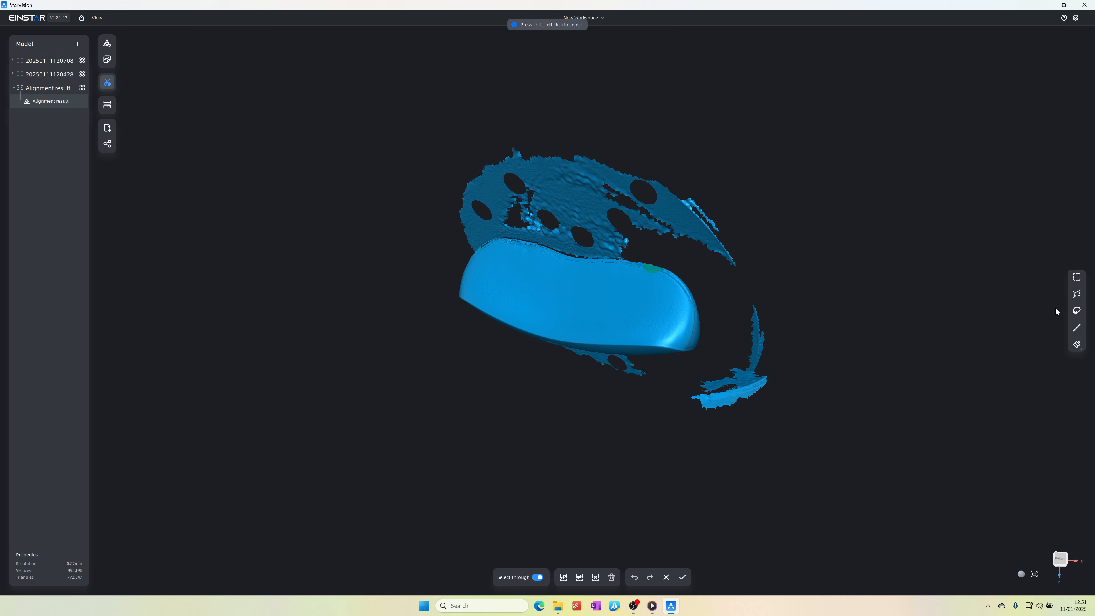
{"action": "left_click", "coordinate": [1076, 310]}
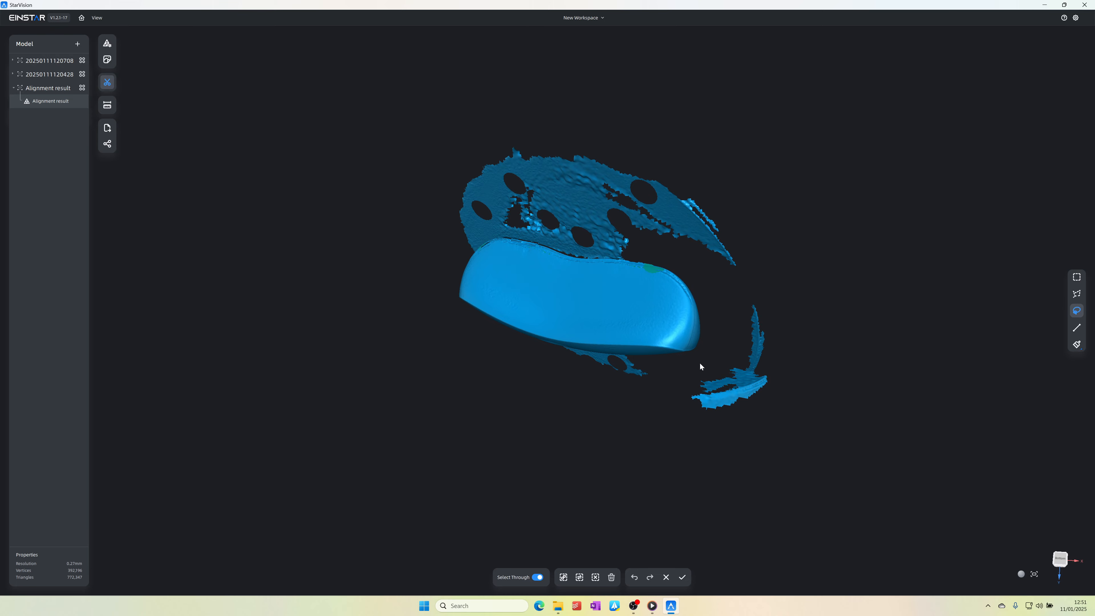
{"action": "mouse_move", "coordinate": [690, 354]}
{"action": "left_mouse_down", "text": "shift"}
{"action": "mouse_move", "coordinate": [660, 335]}
{"action": "mouse_move", "coordinate": [690, 343]}
{"action": "left_mouse_up", "text": "shift"}
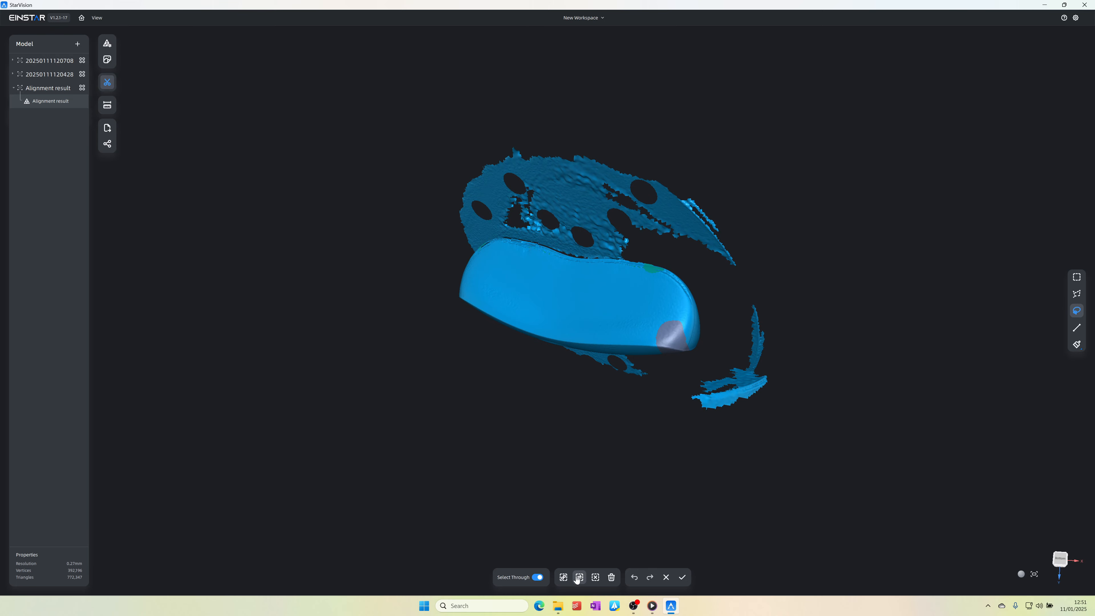
{"action": "left_click", "coordinate": [563, 578]}
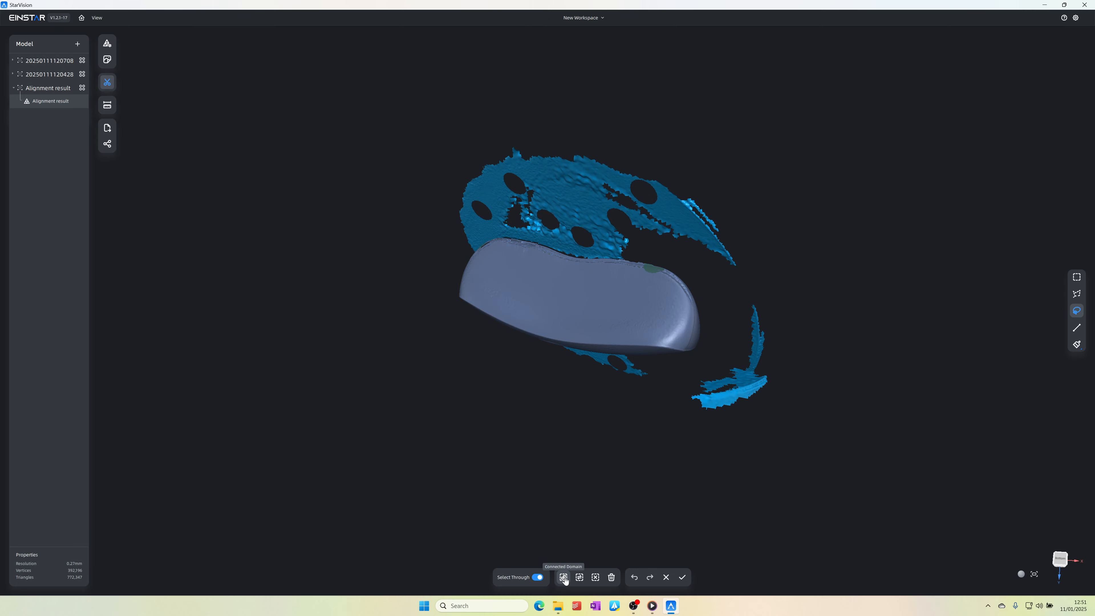
{"action": "left_click", "coordinate": [580, 577]}
{"action": "left_click", "coordinate": [612, 578]}
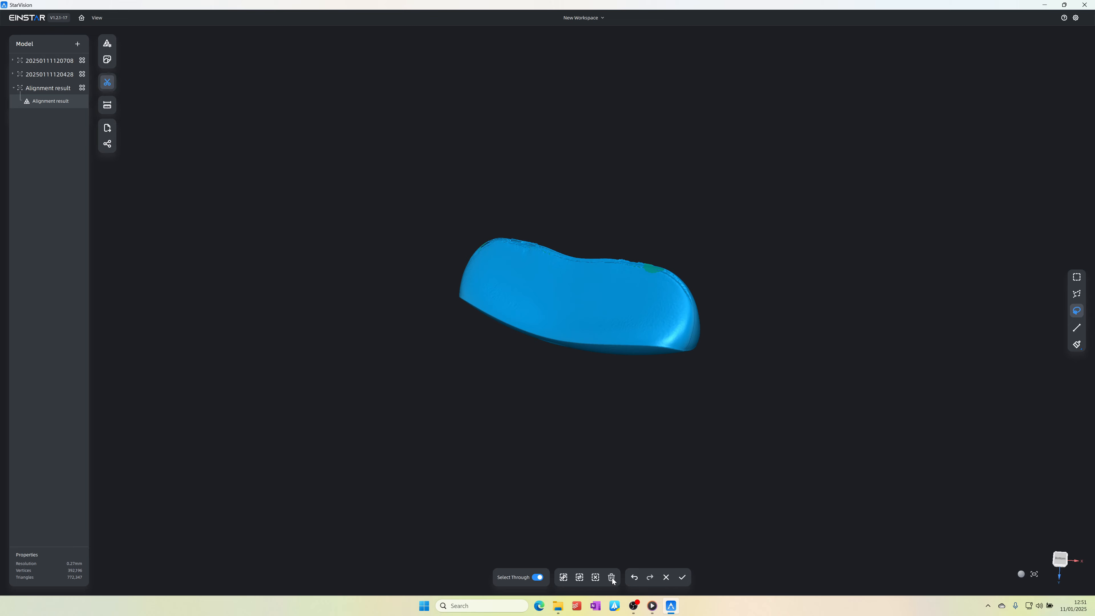
Inspect the seam along the part's edge and apply the cropping
{"action": "right_click_drag", "start_coordinate": [616, 448], "coordinate": [604, 430]}
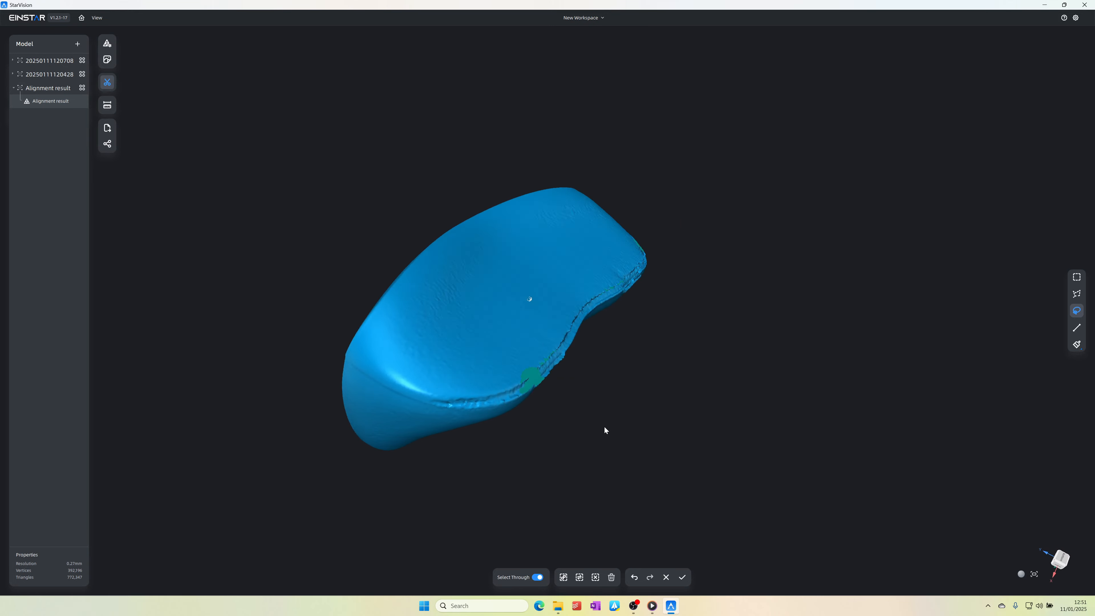
{"action": "middle_click_drag", "start_coordinate": [477, 425], "coordinate": [593, 308]}
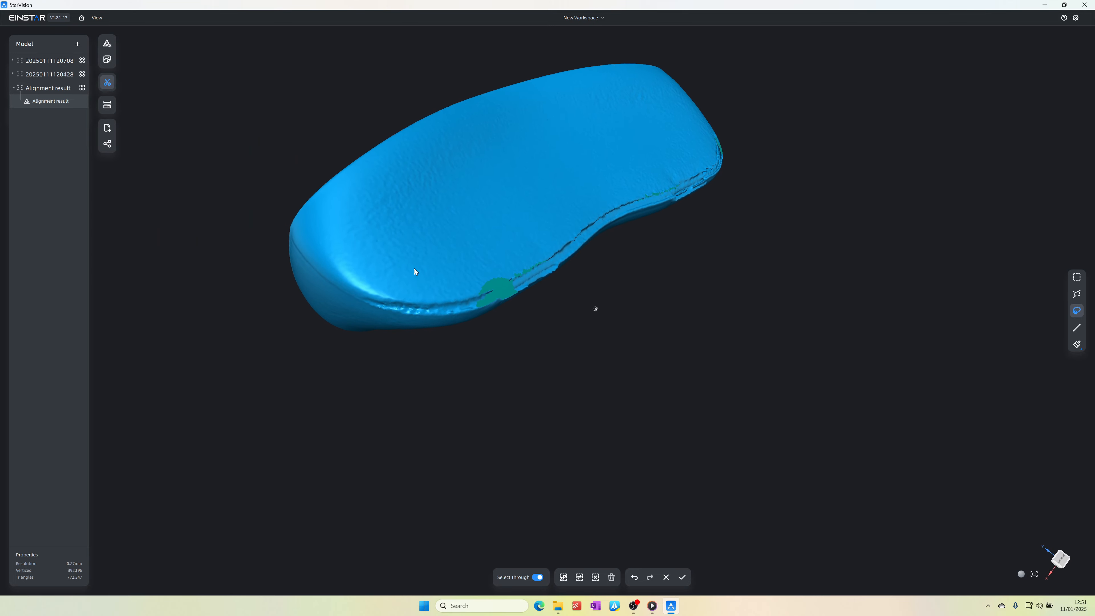
{"action": "left_click", "coordinate": [107, 43]}
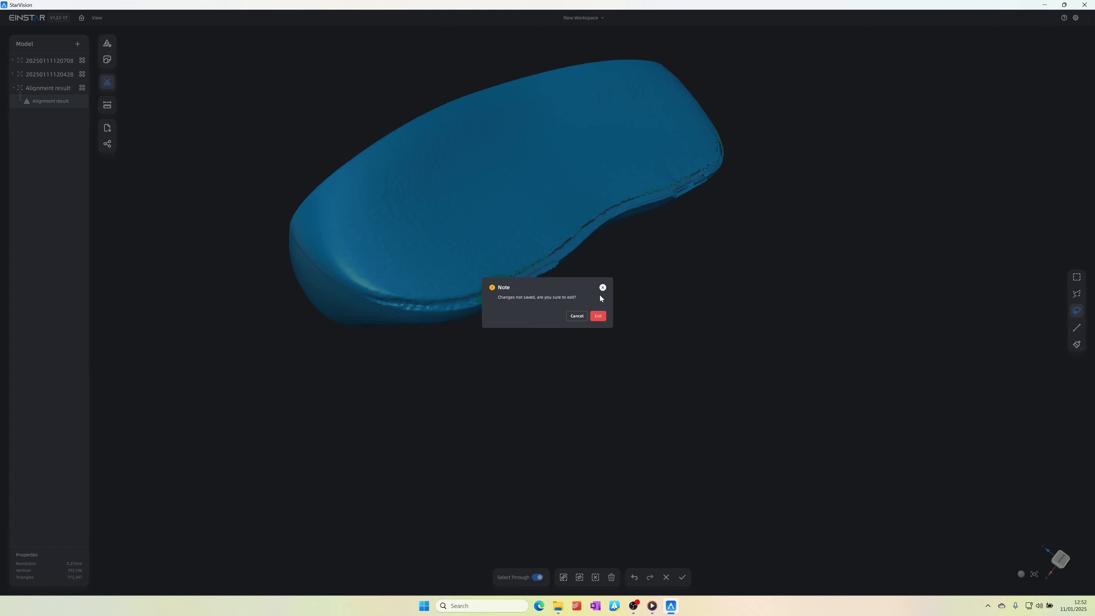
{"action": "left_click", "coordinate": [602, 287]}
{"action": "left_click", "coordinate": [681, 577]}
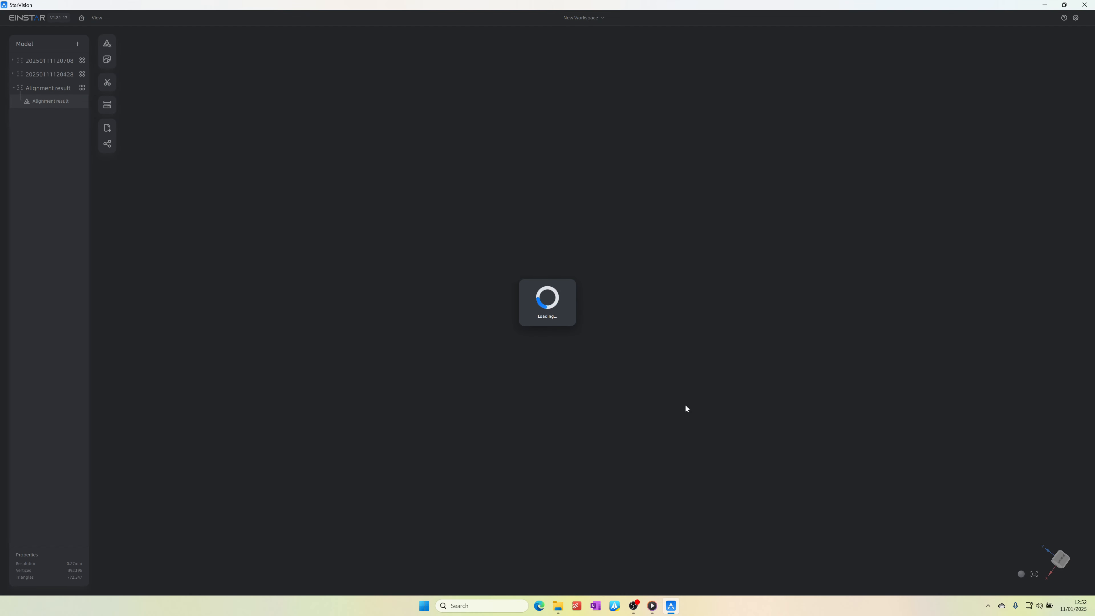
Preview mesh smoothing on the alignment result at the middle degree of optimization, inspect the surface from several sides and reset the setting
{"action": "left_click", "coordinate": [107, 44]}
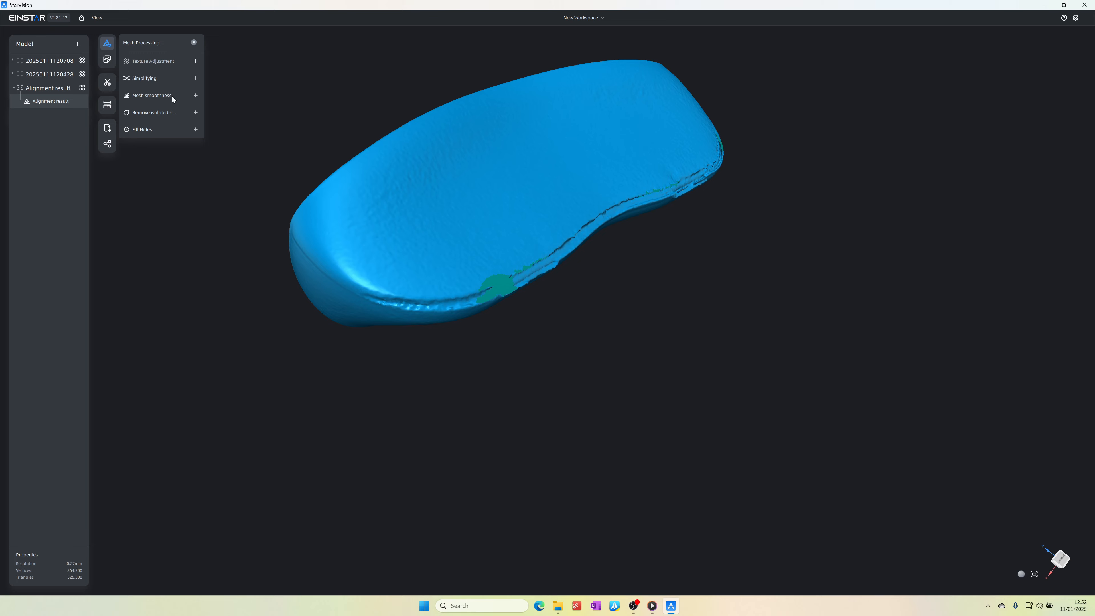
{"action": "left_click", "coordinate": [195, 95]}
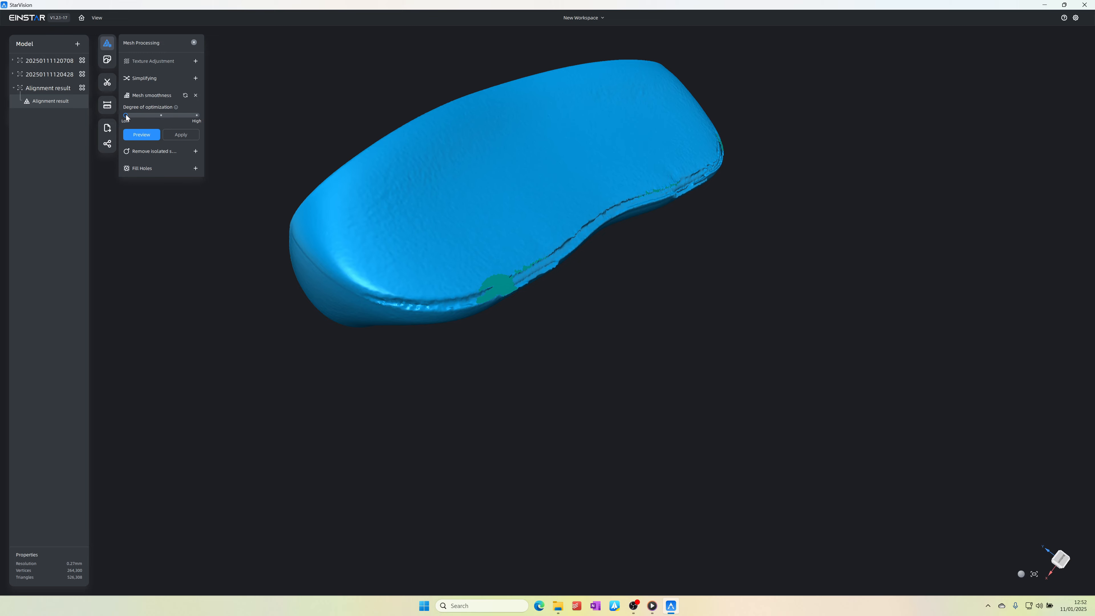
{"action": "left_click_drag", "start_coordinate": [125, 115], "coordinate": [156, 115]}
{"action": "left_click", "coordinate": [141, 135]}
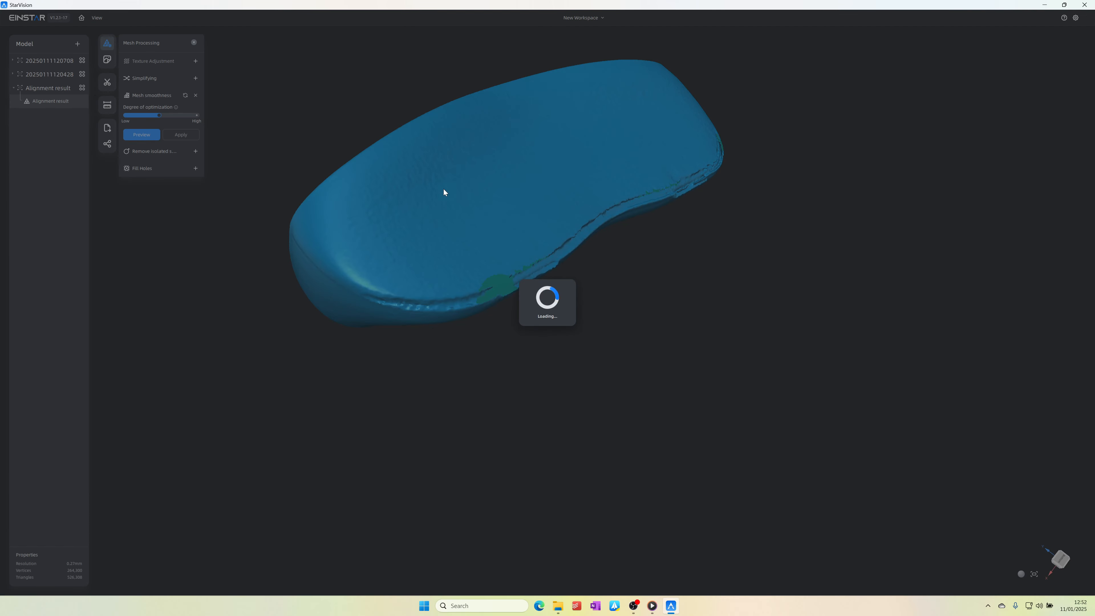
{"action": "left_click_drag", "start_coordinate": [566, 289], "coordinate": [933, 282]}
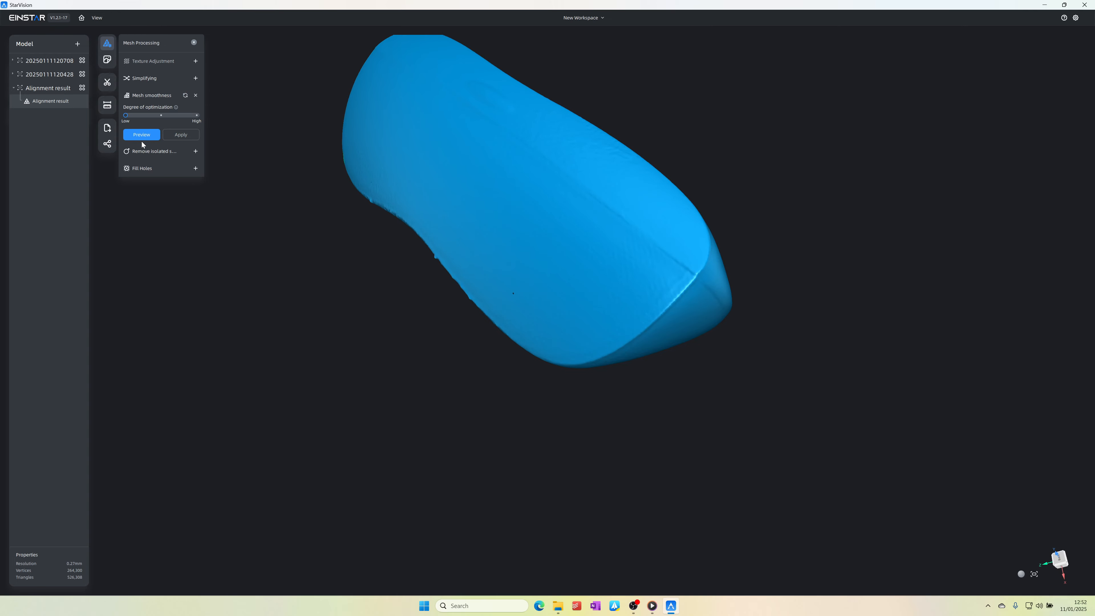
{"action": "left_click", "coordinate": [143, 136]}
{"action": "left_click_drag", "start_coordinate": [496, 120], "coordinate": [447, 271]}
{"action": "left_click", "coordinate": [158, 116]}
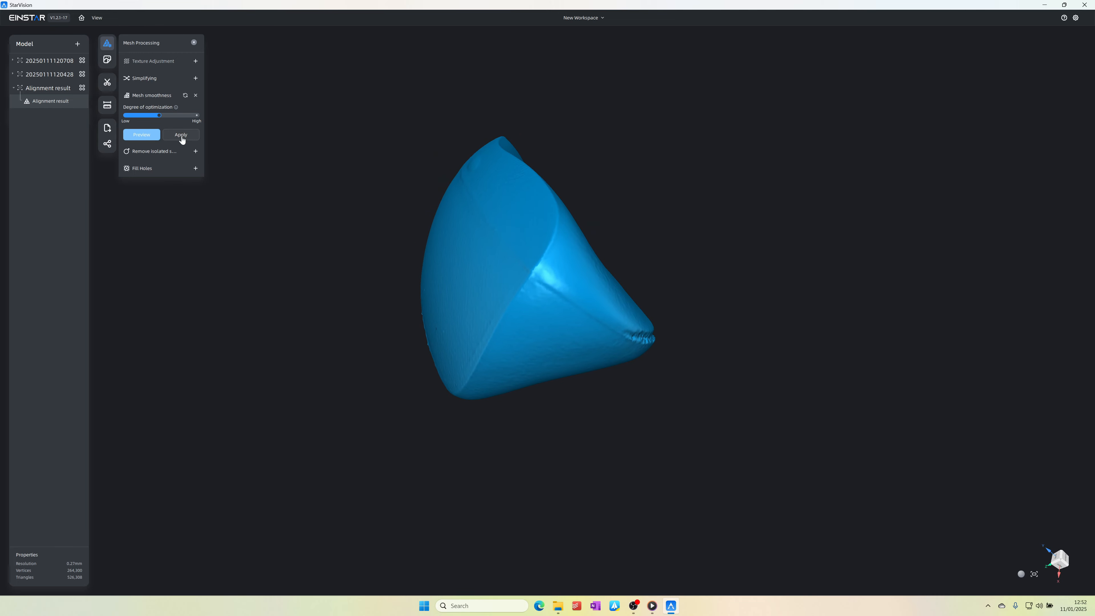
{"action": "left_click", "coordinate": [185, 95]}
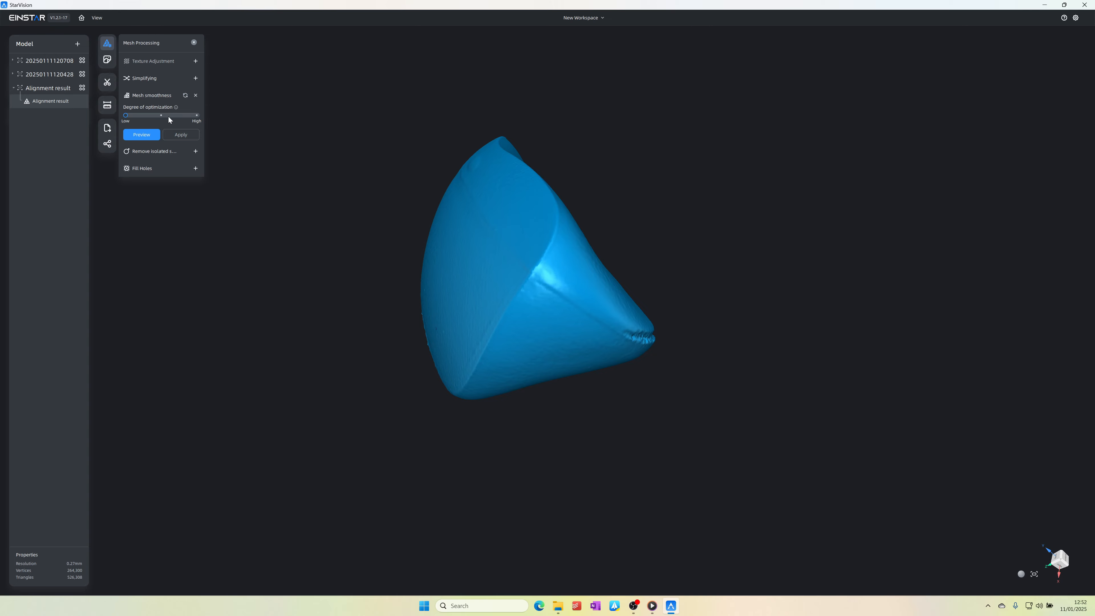
Smooth the mesh at the middle degree of optimization, checking the preview before applying it
{"action": "left_click", "coordinate": [160, 115]}
{"action": "left_click", "coordinate": [147, 136]}
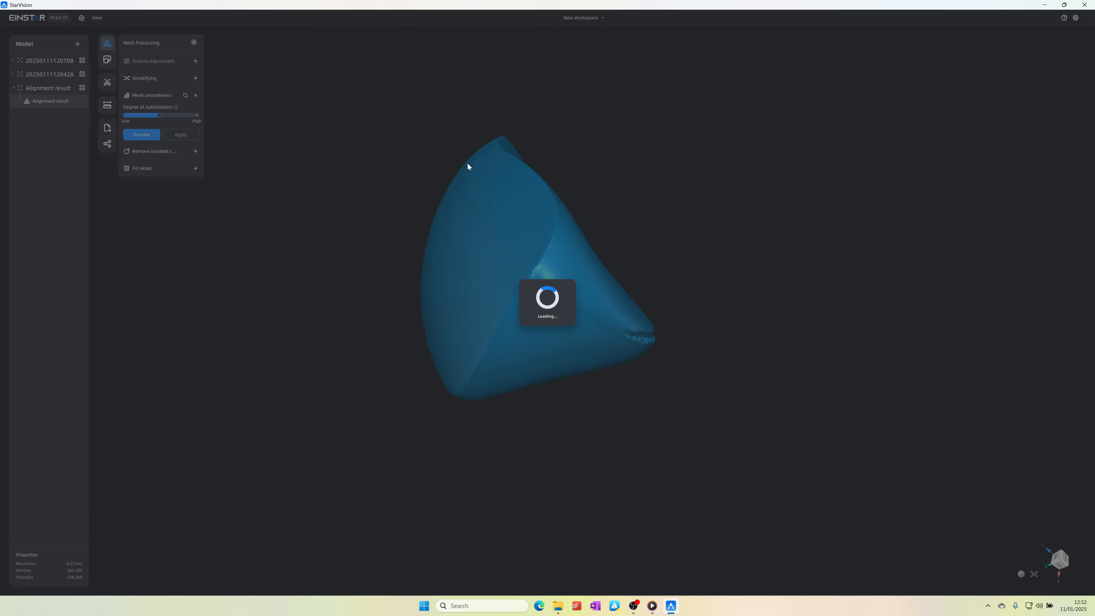
{"action": "left_click_drag", "start_coordinate": [468, 166], "coordinate": [306, 218]}
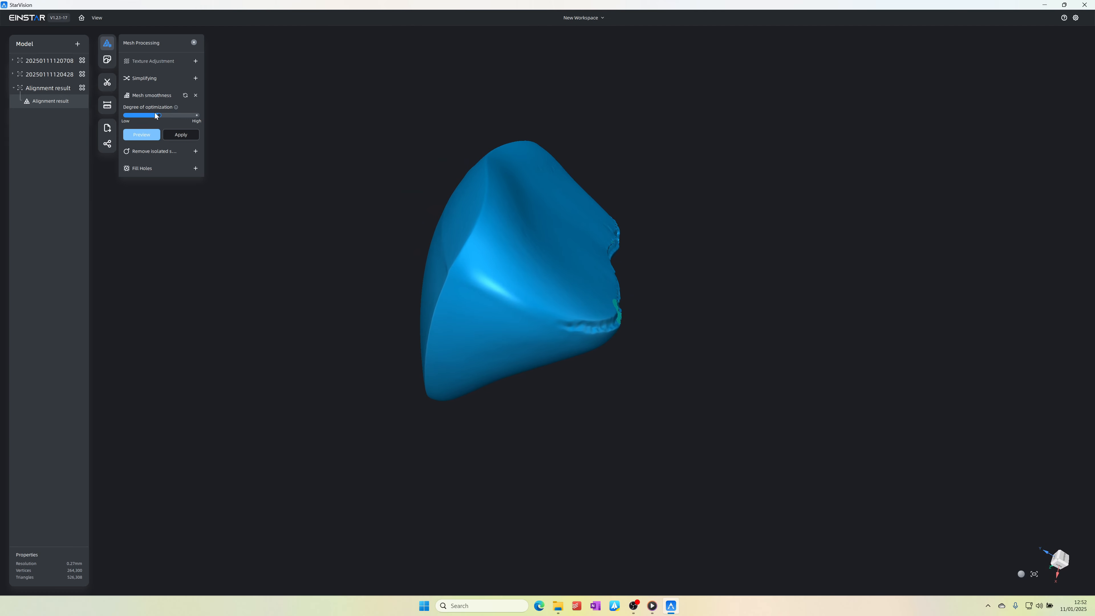
{"action": "left_click", "coordinate": [181, 135]}
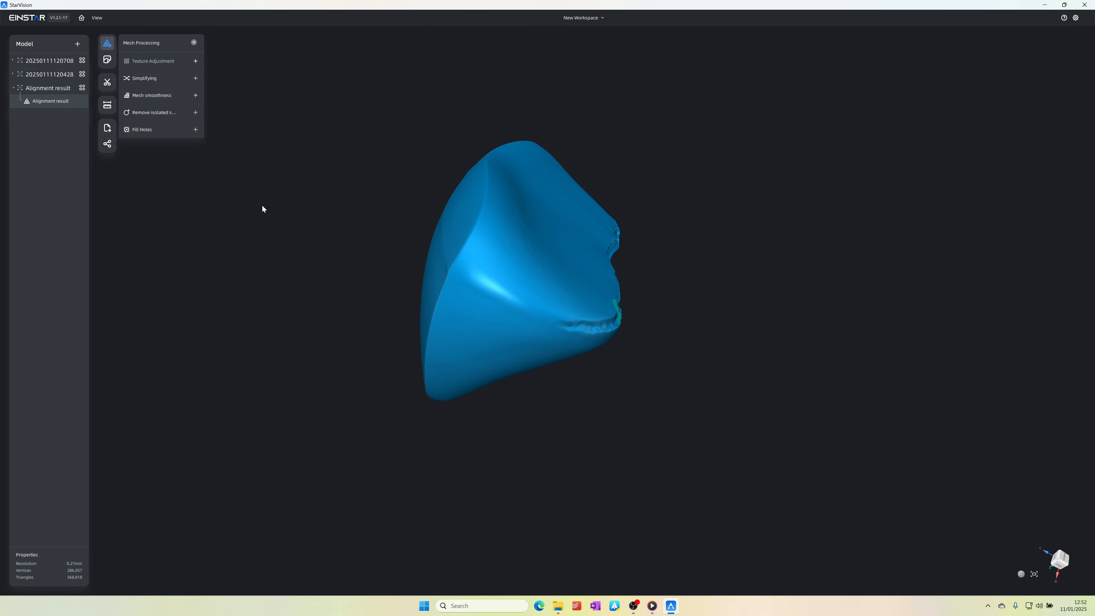
Fill the mesh holes with the Tangent line (geometry) type and the circumference limit at about three quarters of its range, checking the preview before applying
{"action": "left_click_drag", "start_coordinate": [264, 213], "coordinate": [202, 166]}
{"action": "left_click", "coordinate": [195, 130]}
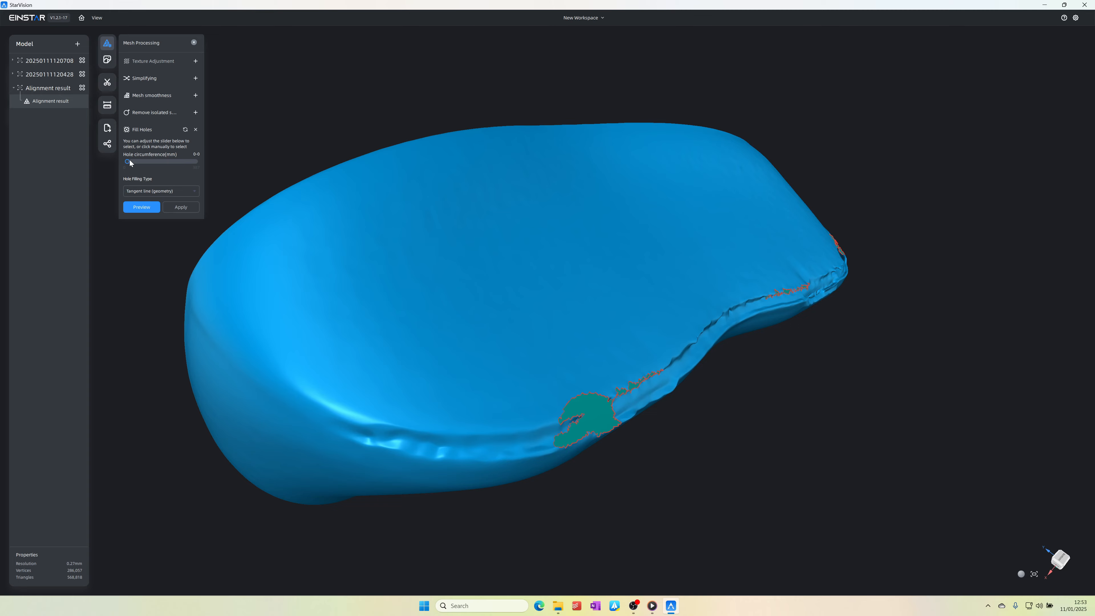
{"action": "left_click_drag", "start_coordinate": [130, 162], "coordinate": [179, 164]}
{"action": "left_click", "coordinate": [154, 207]}
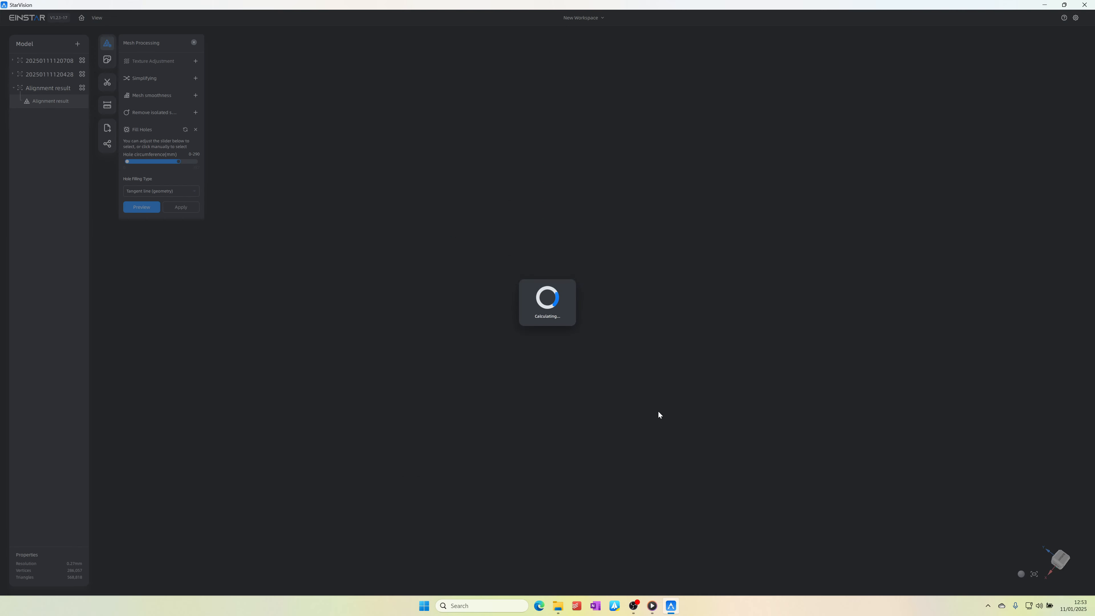
{"action": "left_click_drag", "start_coordinate": [688, 371], "coordinate": [603, 361]}
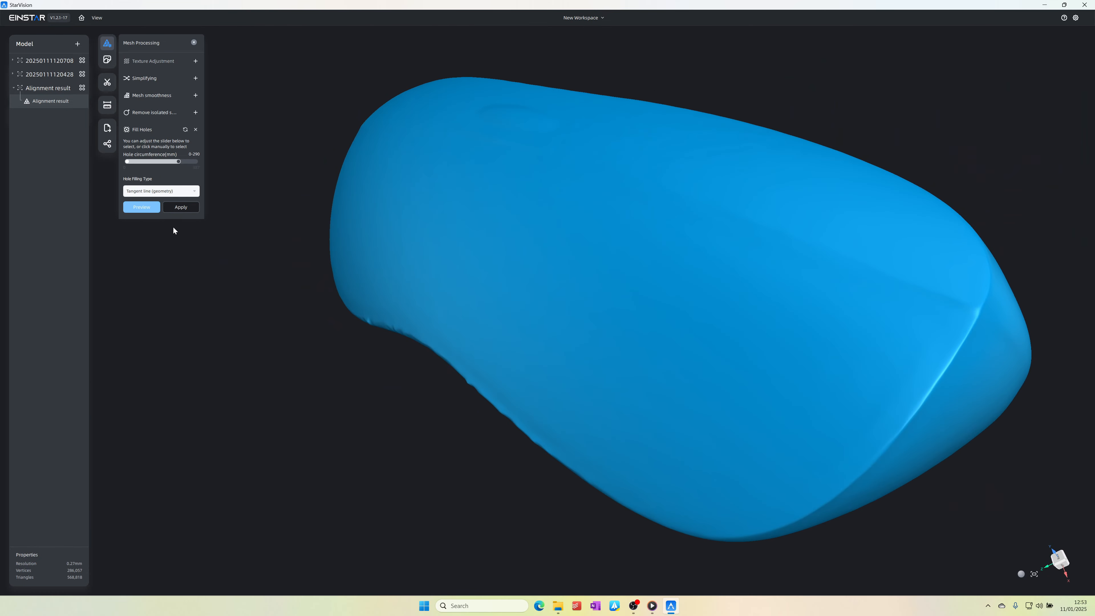
{"action": "left_click", "coordinate": [181, 207]}
{"action": "mouse_move", "coordinate": [435, 367]}
{"action": "left_mouse_down"}
{"action": "mouse_move", "coordinate": [426, 358]}
{"action": "mouse_move", "coordinate": [477, 365]}
{"action": "mouse_move", "coordinate": [312, 339]}
{"action": "mouse_move", "coordinate": [222, 196]}
{"action": "mouse_move", "coordinate": [181, 172]}
{"action": "left_mouse_up"}
{"action": "scroll", "coordinate": [444, 351], "scroll_direction": "down", "scroll_amount": 3}
Export the finished mesh in .stl format to the Desktop as Alignment result.stl
{"action": "left_click", "coordinate": [107, 128]}
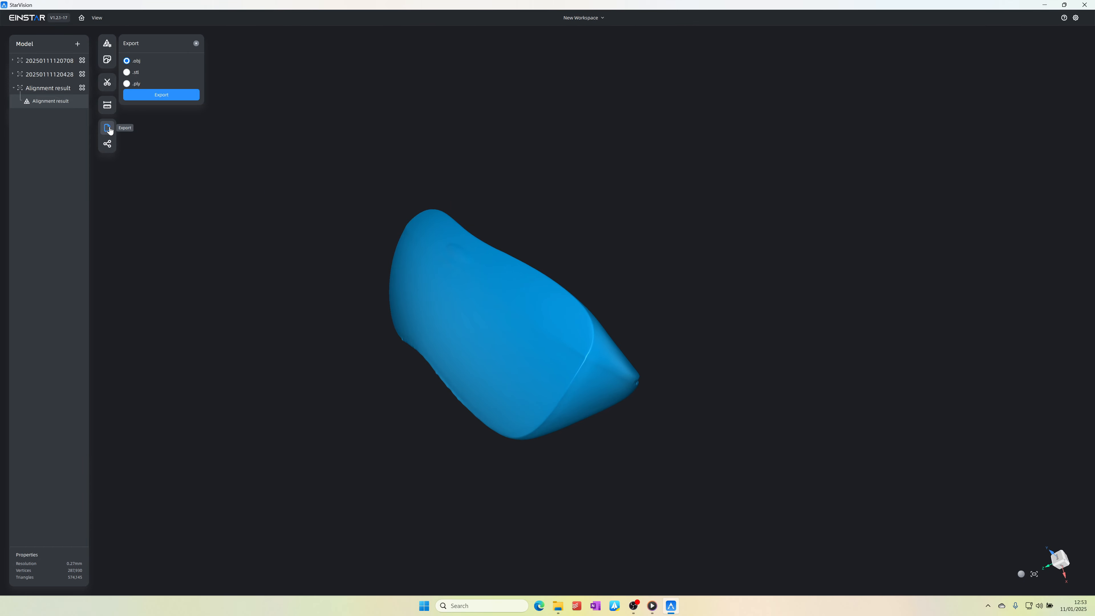
{"action": "left_click", "coordinate": [128, 72]}
{"action": "left_click", "coordinate": [167, 96]}
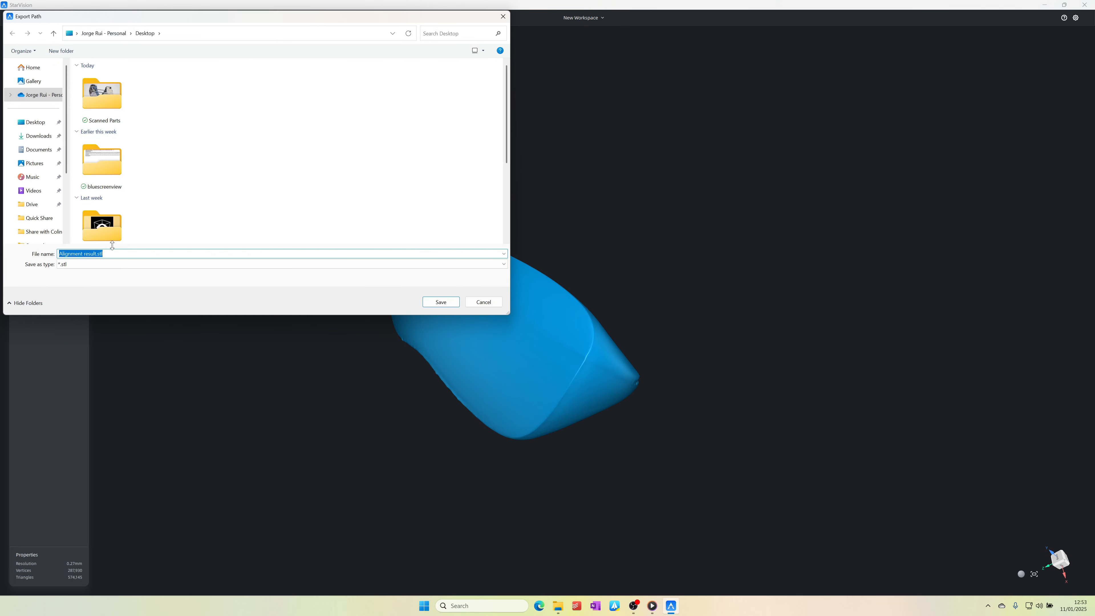
{"action": "left_click", "coordinate": [441, 302]}
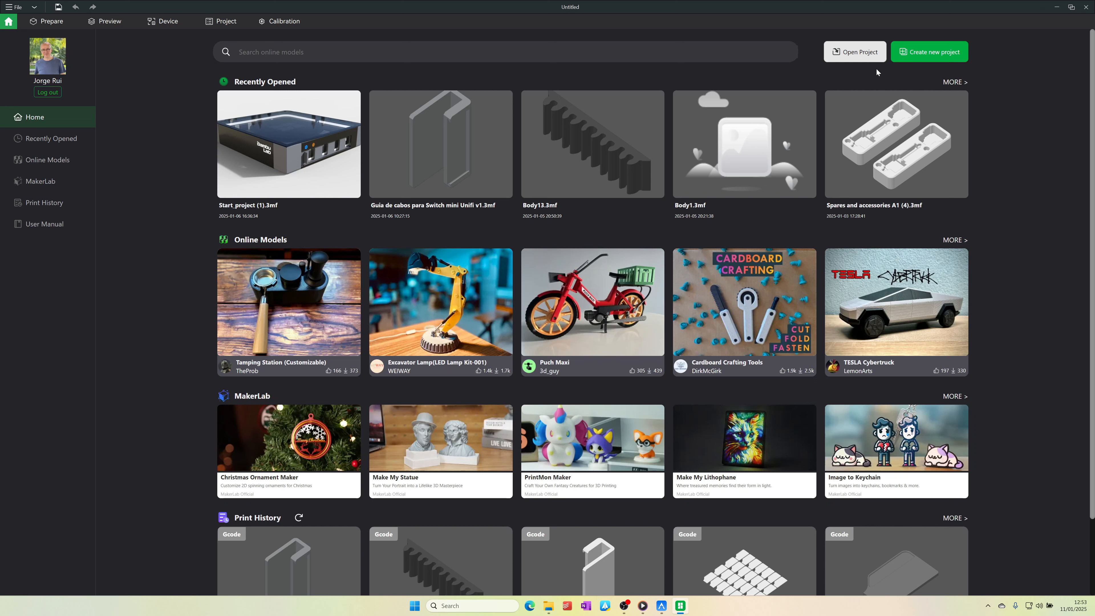
In Bambu Studio, create a new project and import Alignment result.stl from the Desktop
{"action": "left_click", "coordinate": [915, 56]}
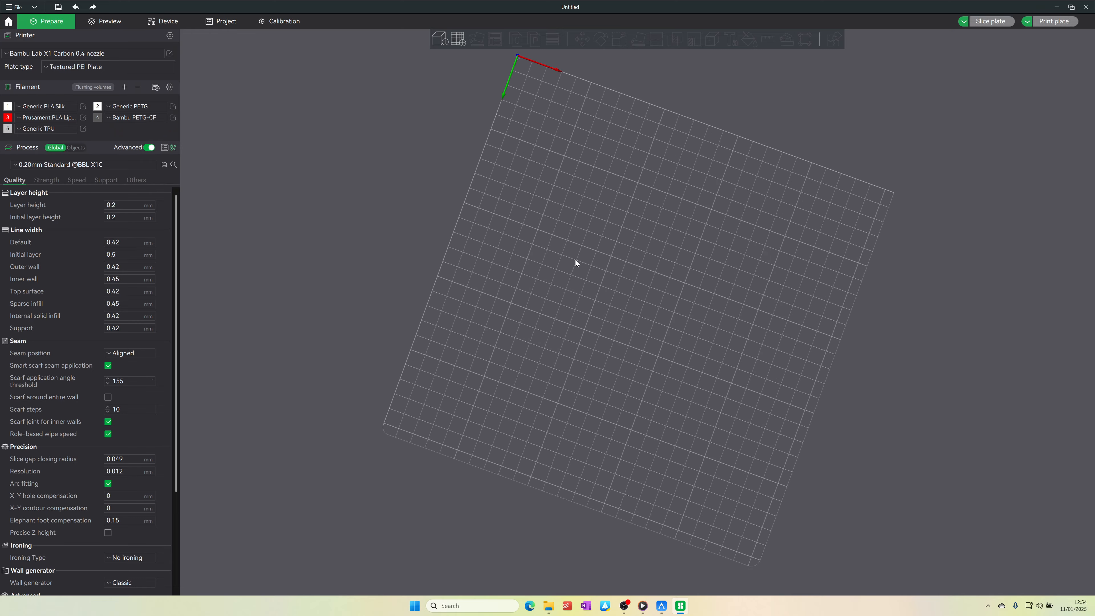
{"action": "left_click", "coordinate": [439, 39]}
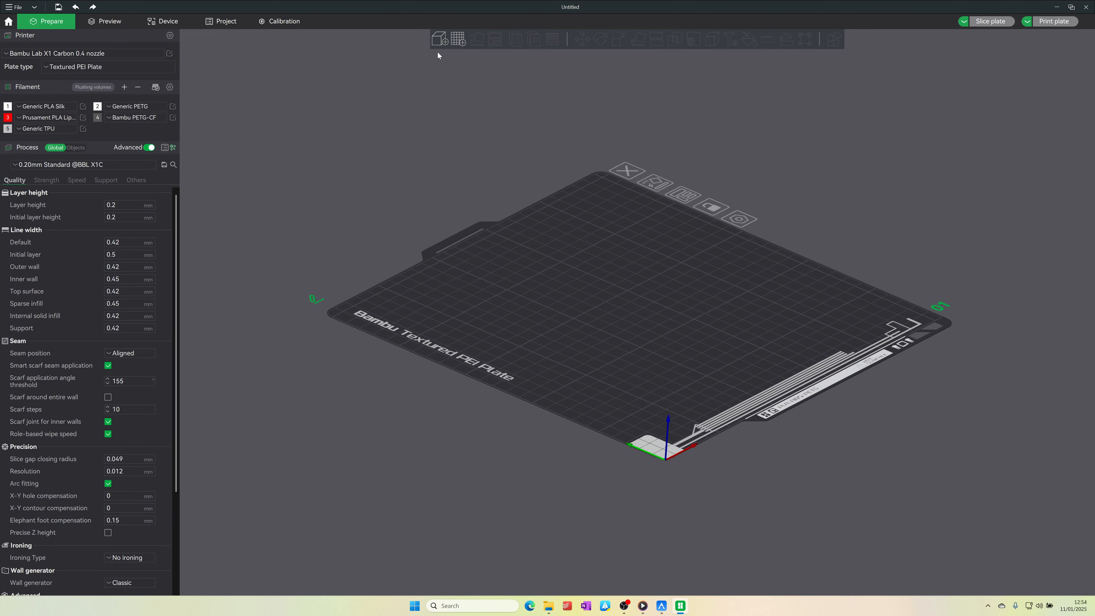
{"action": "left_click", "coordinate": [35, 112]}
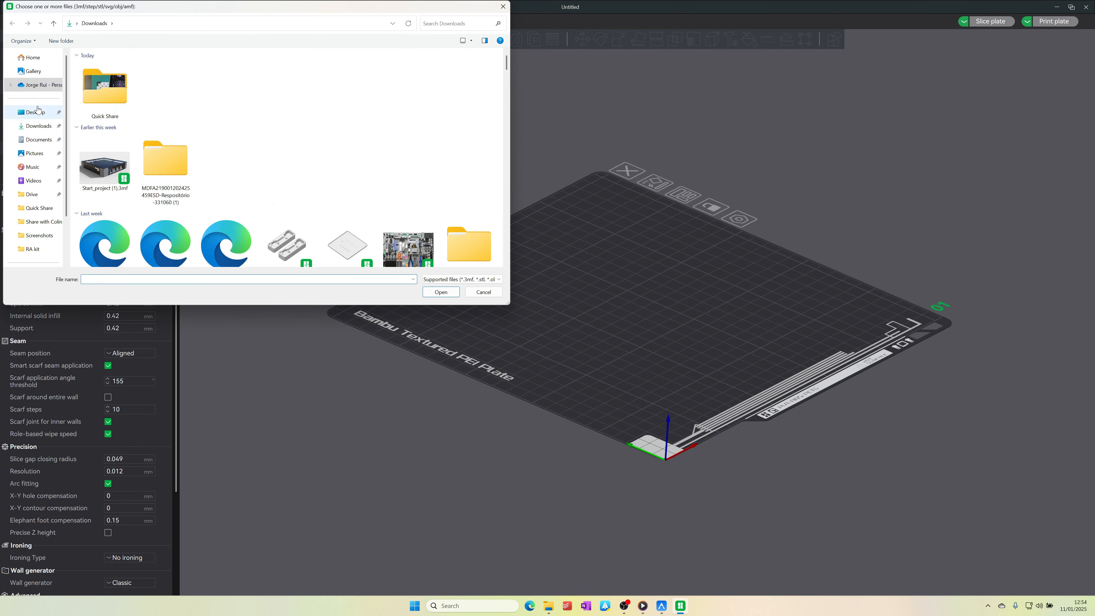
{"action": "left_click", "coordinate": [103, 107]}
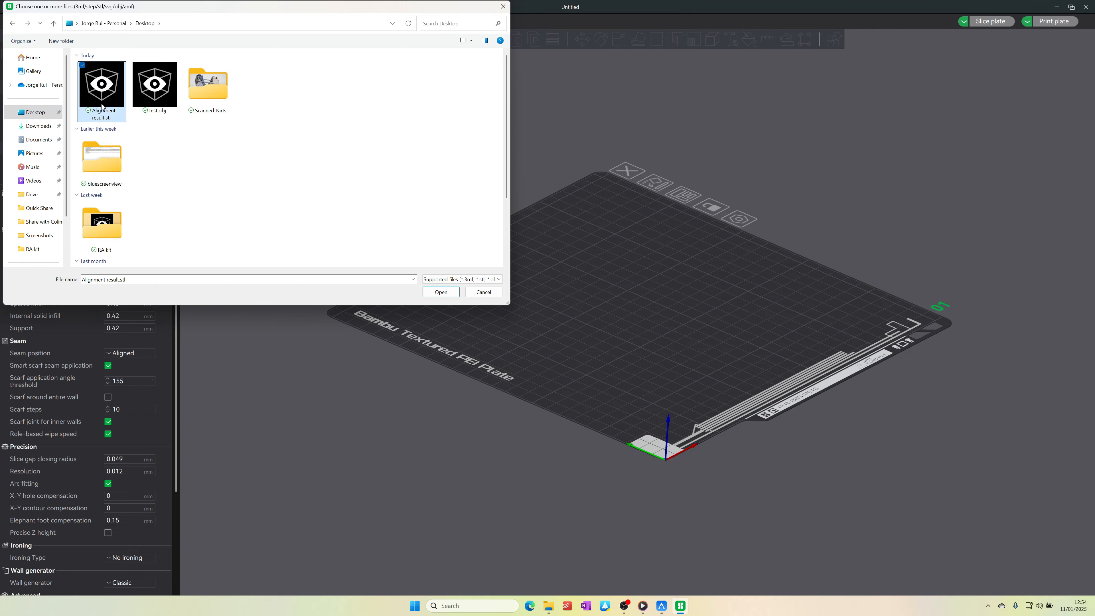
{"action": "left_click", "coordinate": [440, 292]}
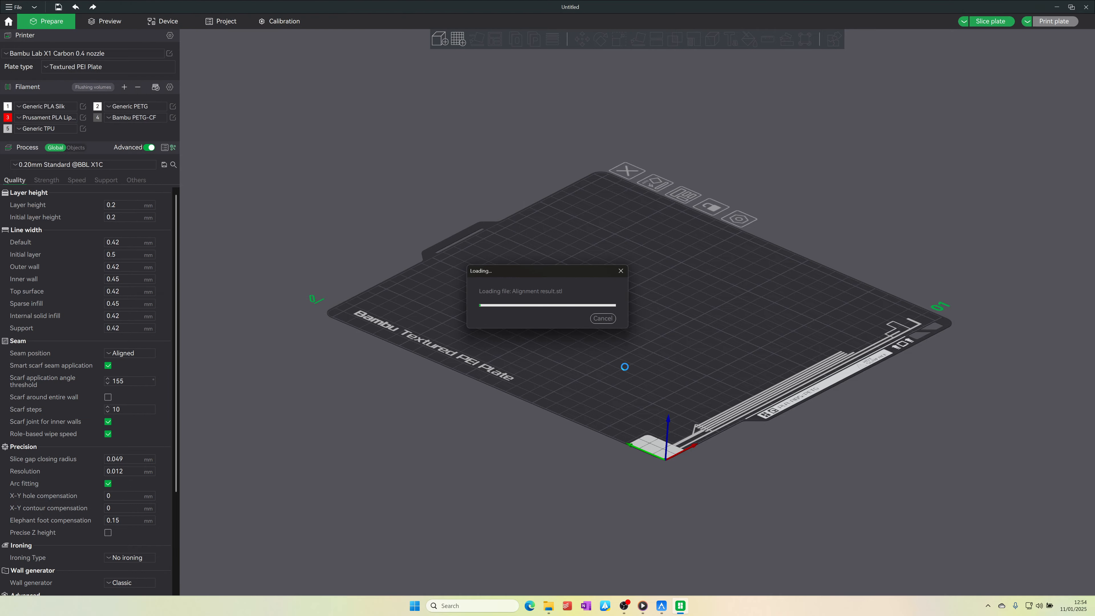
Rotate the imported model 90° about the Y axis so that its long side stands upright on the plate
{"action": "mouse_move", "coordinate": [644, 298]}
{"action": "left_mouse_down"}
{"action": "mouse_move", "coordinate": [718, 275]}
{"action": "mouse_move", "coordinate": [660, 294]}
{"action": "left_mouse_up"}
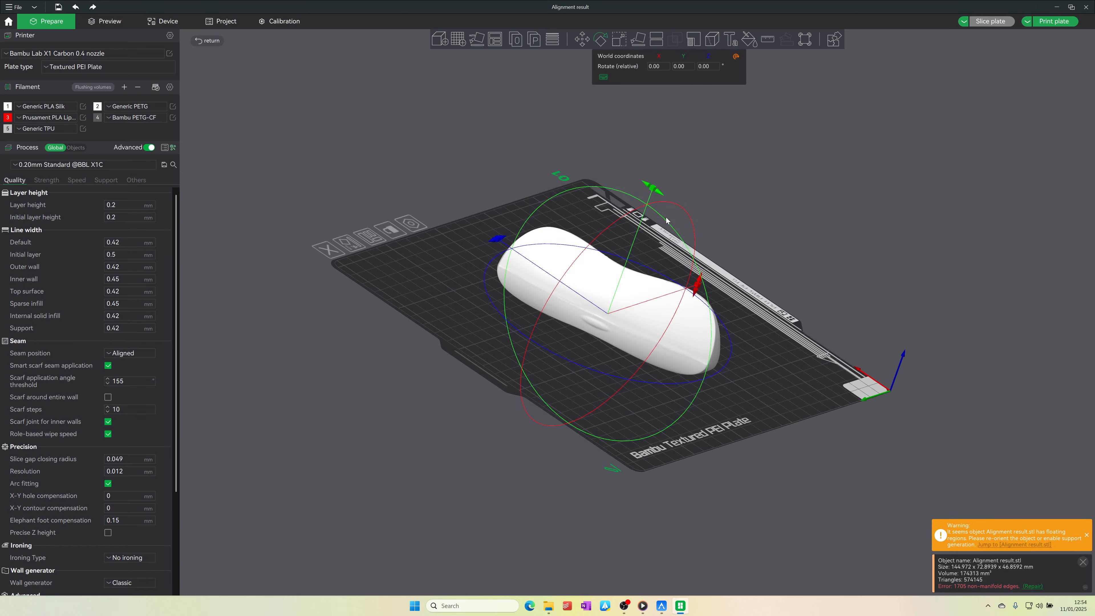
{"action": "left_click_drag", "start_coordinate": [666, 216], "coordinate": [686, 212]}
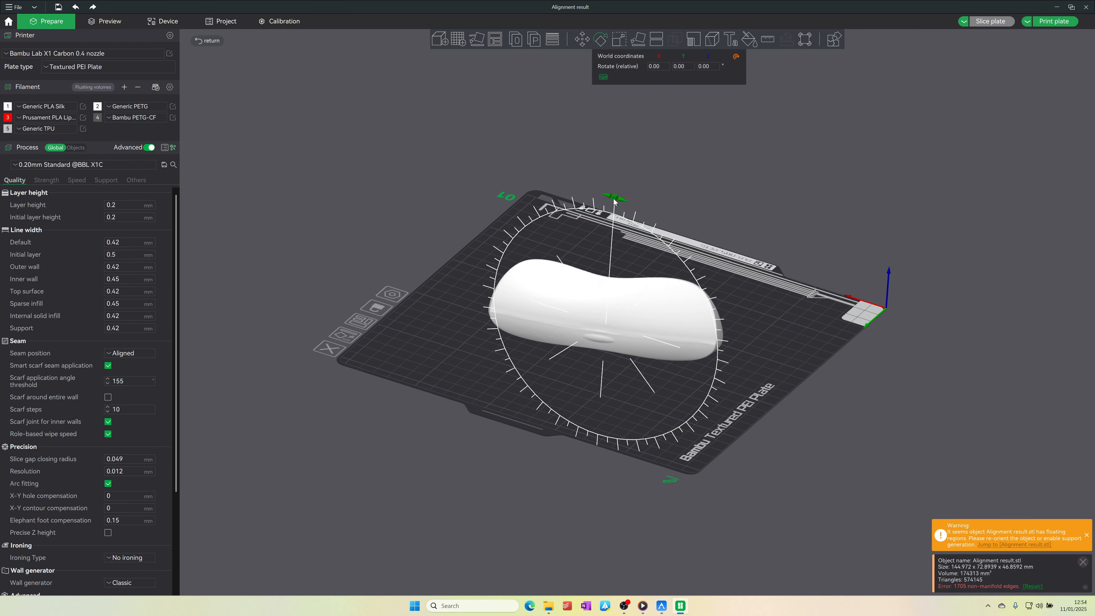
{"action": "left_click_drag", "start_coordinate": [614, 202], "coordinate": [114, 183]}
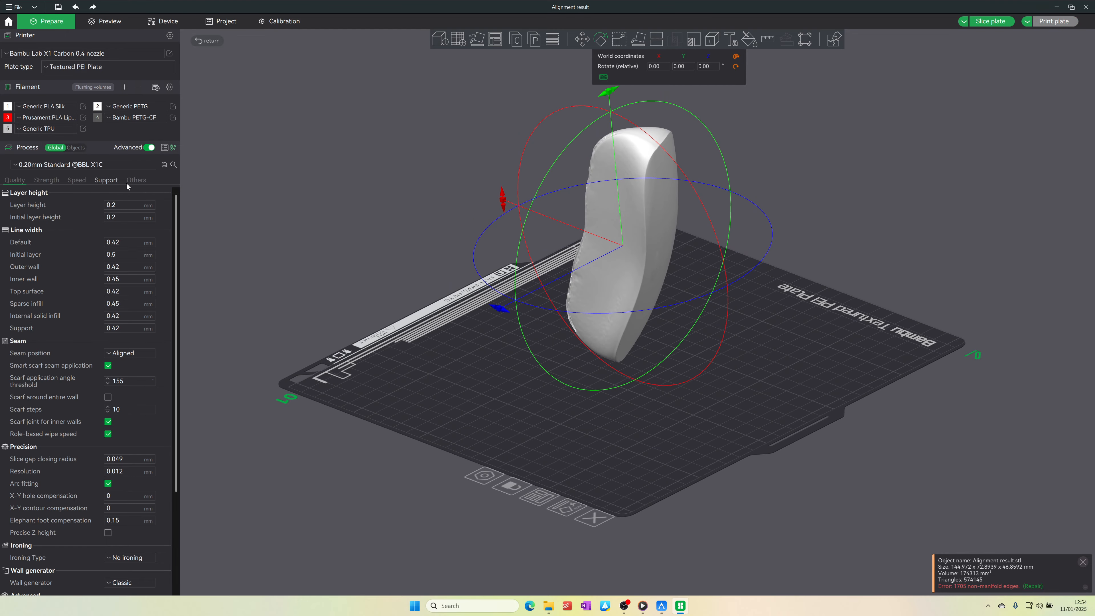
Enable supports on the build plate only, with type tree(auto) and style Tree Slim
{"action": "left_click", "coordinate": [120, 181]}
{"action": "left_click", "coordinate": [108, 204]}
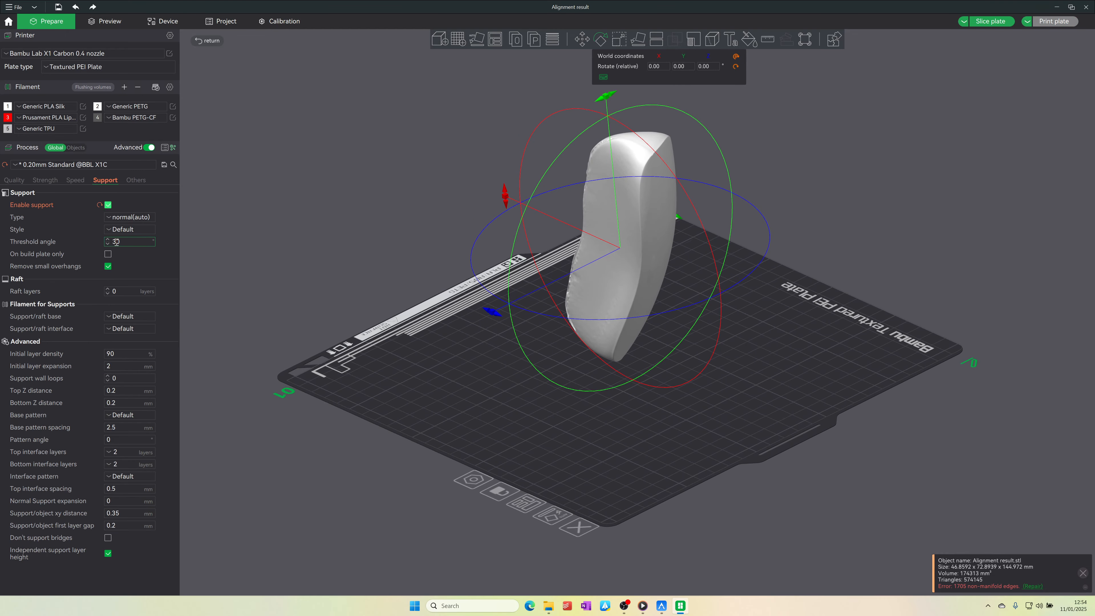
{"action": "left_click", "coordinate": [108, 254]}
{"action": "left_click", "coordinate": [127, 217]}
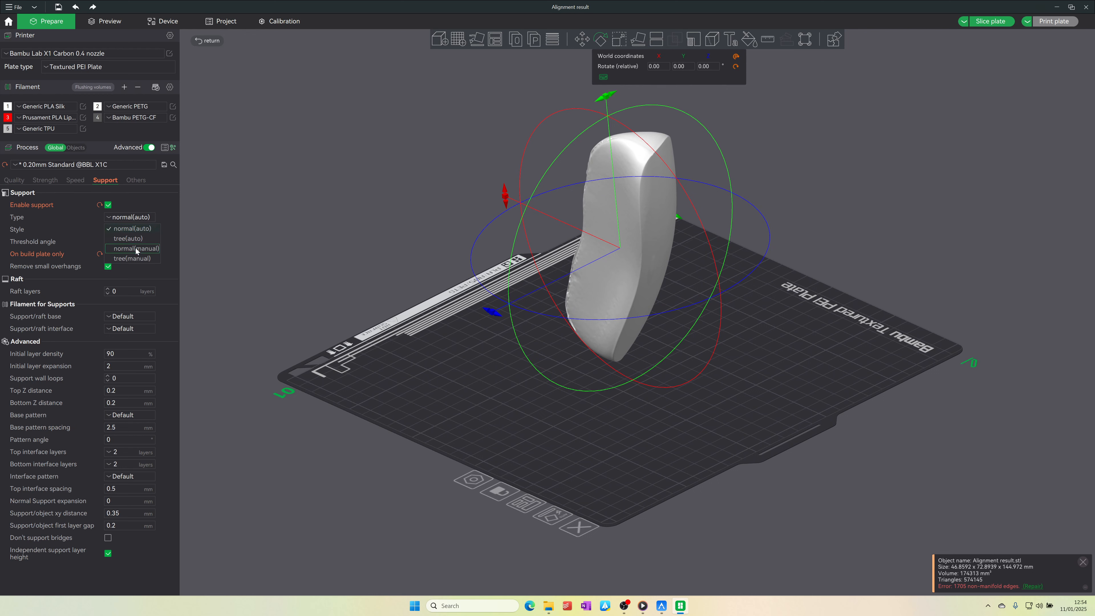
{"action": "left_click", "coordinate": [128, 238]}
{"action": "left_click", "coordinate": [129, 229]}
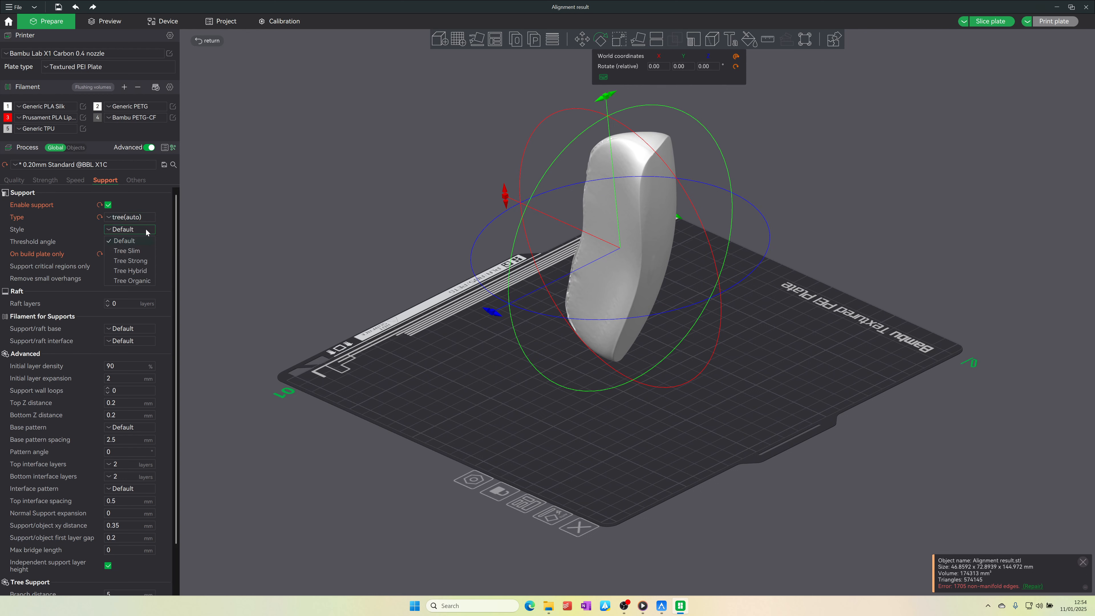
{"action": "left_click", "coordinate": [129, 250]}
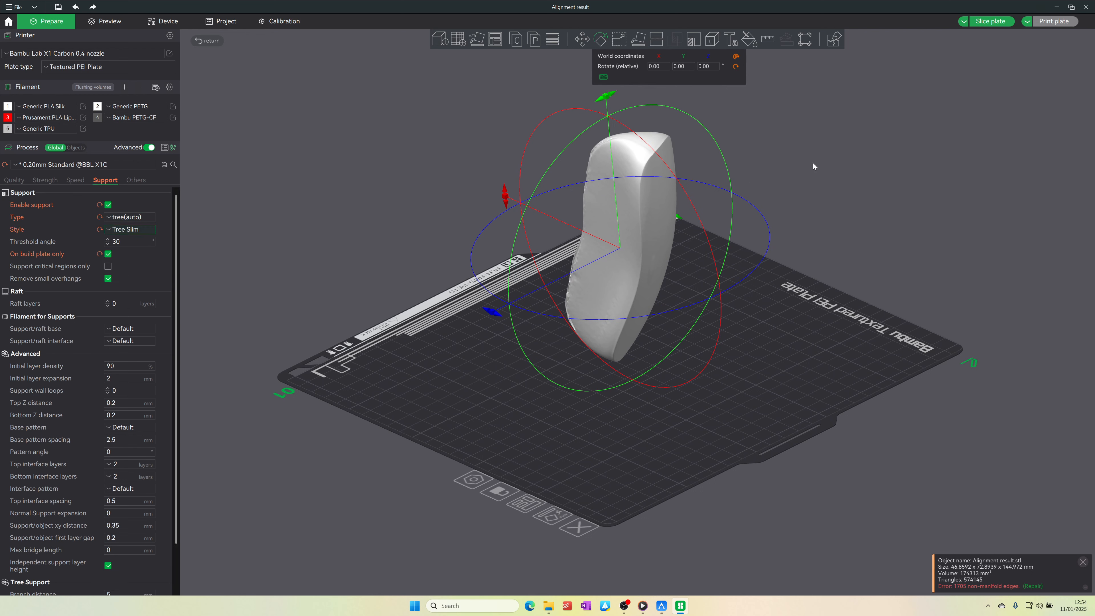
Slice the plate and inspect the sliced model with its supports up to the topmost layer
{"action": "left_click", "coordinate": [983, 21]}
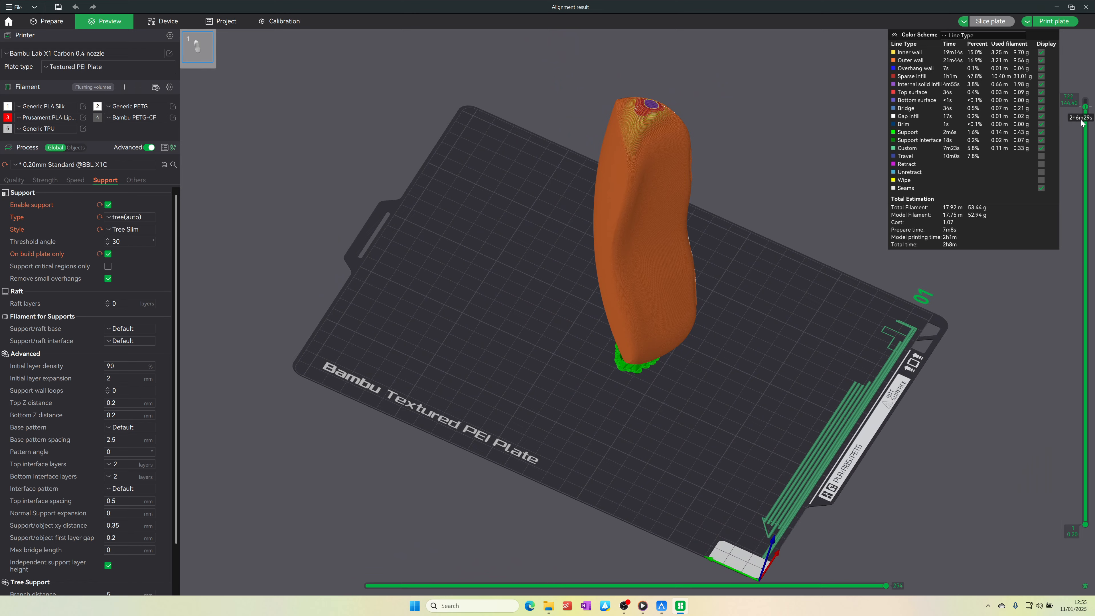
{"action": "mouse_move", "coordinate": [1085, 100]}
{"action": "left_mouse_down"}
{"action": "mouse_move", "coordinate": [1081, 501]}
{"action": "mouse_move", "coordinate": [1082, 95]}
{"action": "left_mouse_up"}
{"action": "left_click_drag", "start_coordinate": [838, 301], "coordinate": [672, 410]}
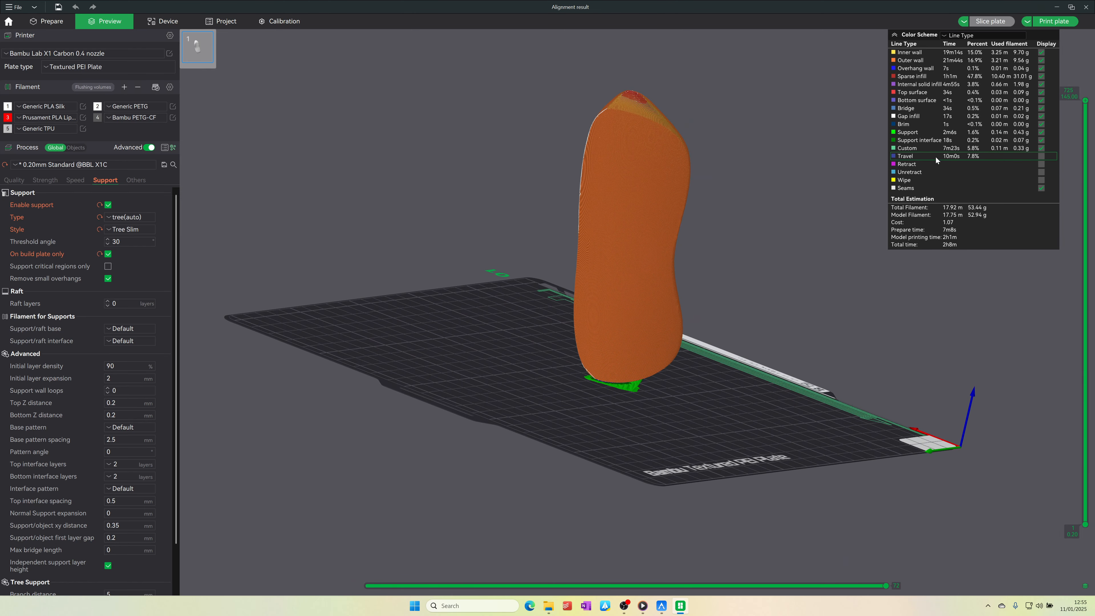